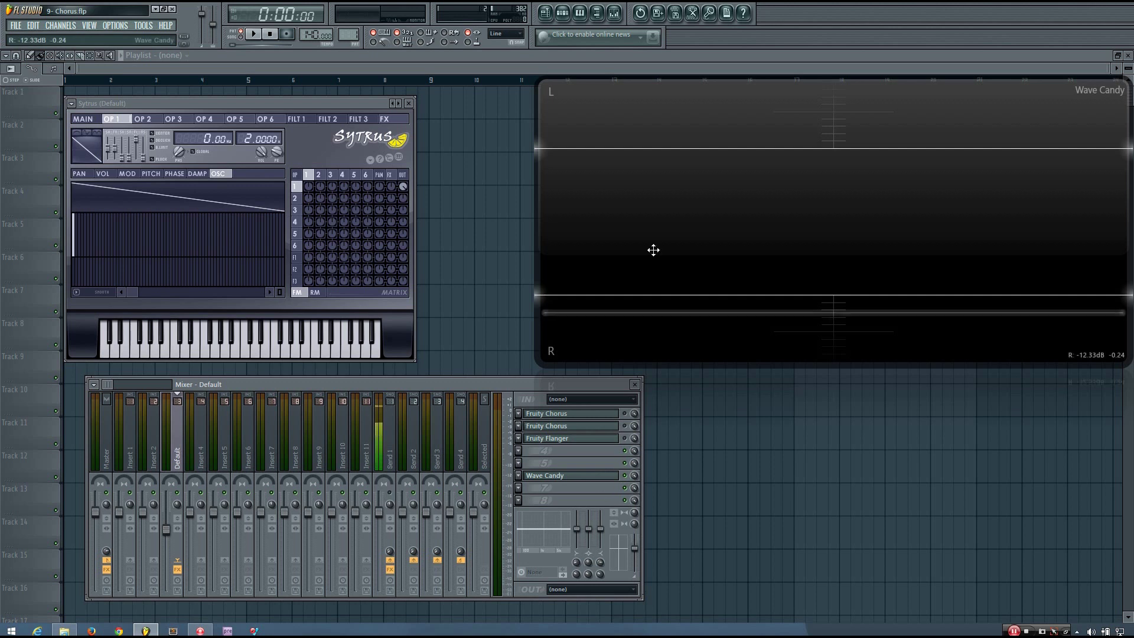
- Bring up the Pattern 1 step sequencer and play C4 repeatedly to watch Sytrus's sawtooth in Wave Candy
key(F6)
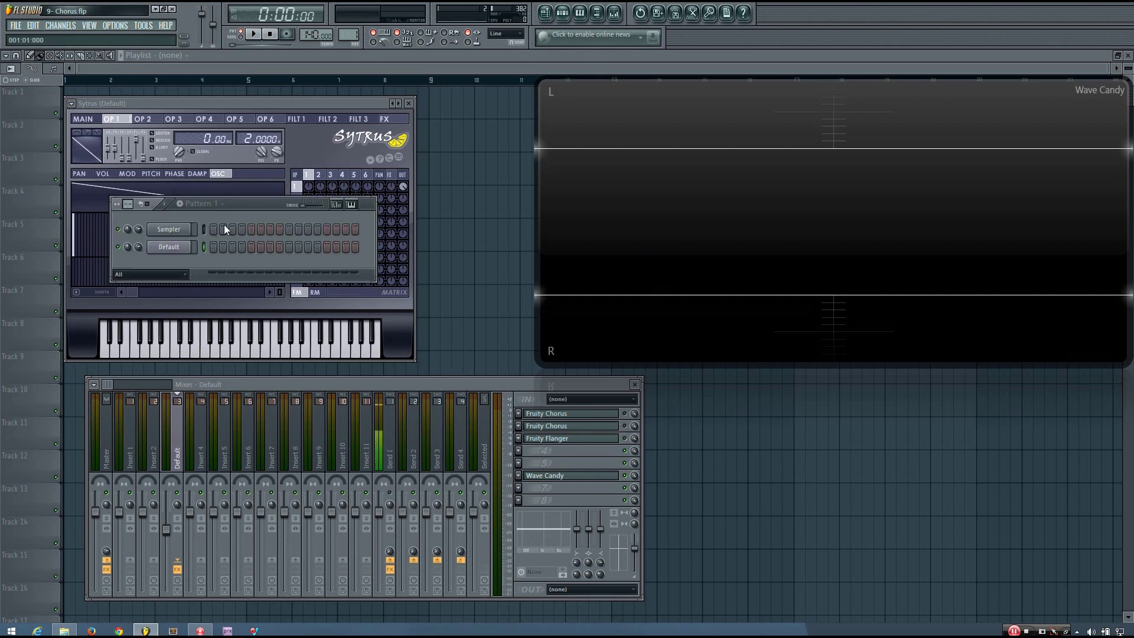
drag(244, 208, 244, 215)
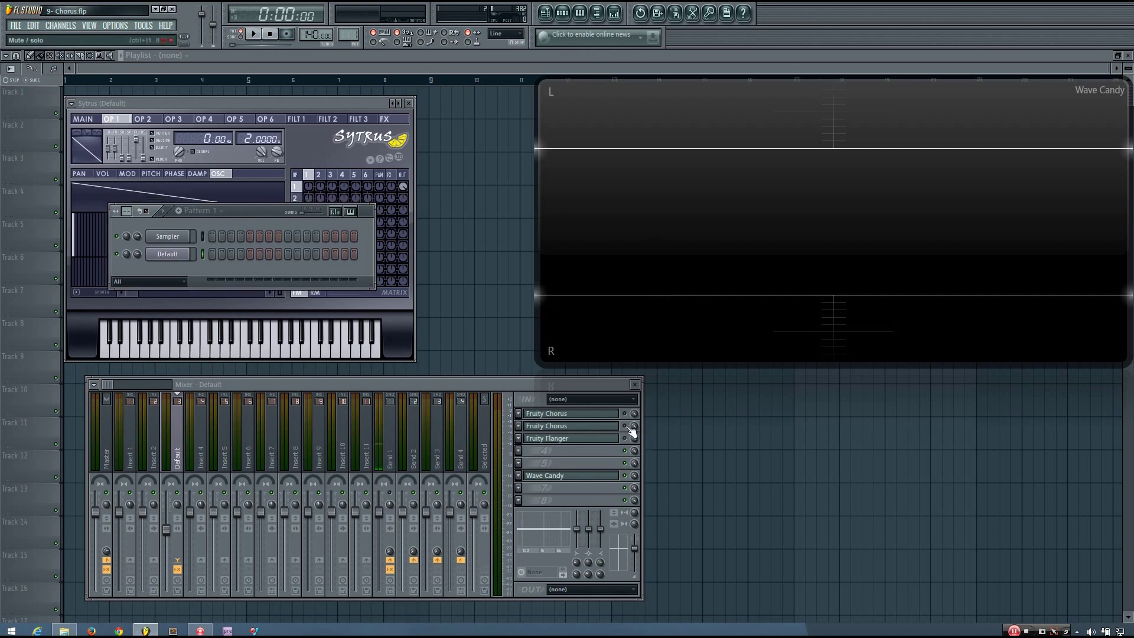
key(z)
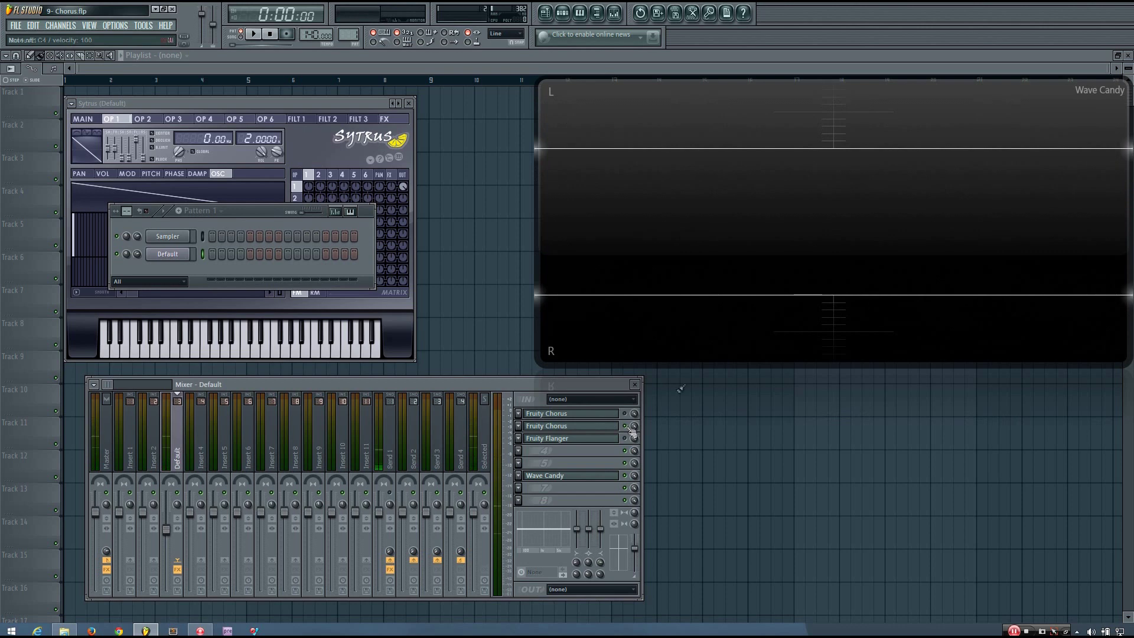
key(z)
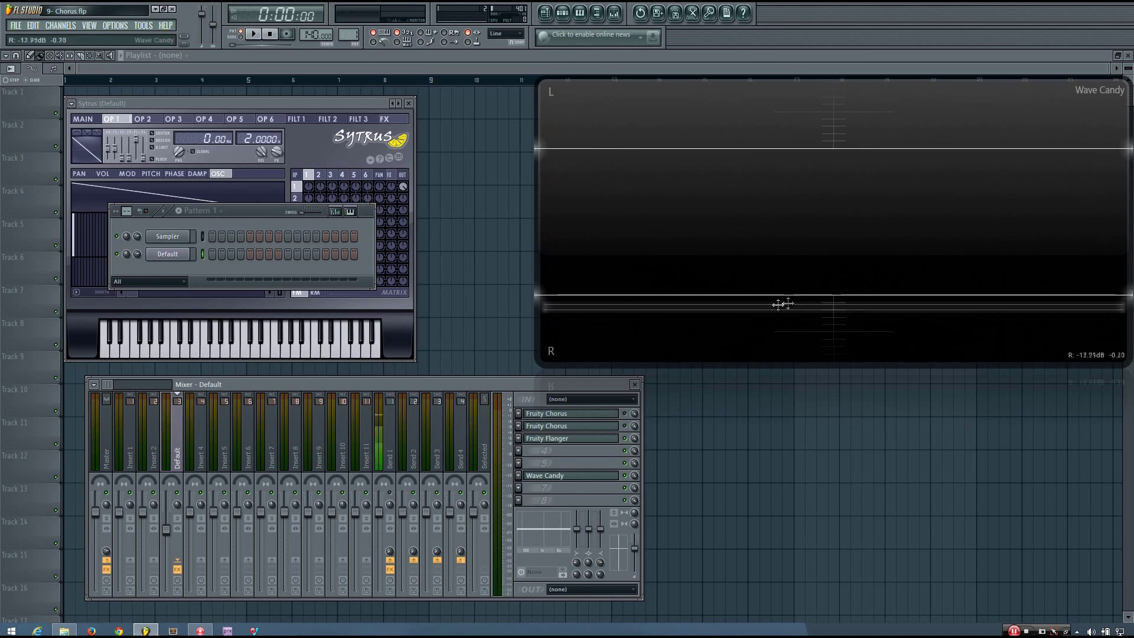
key(z)
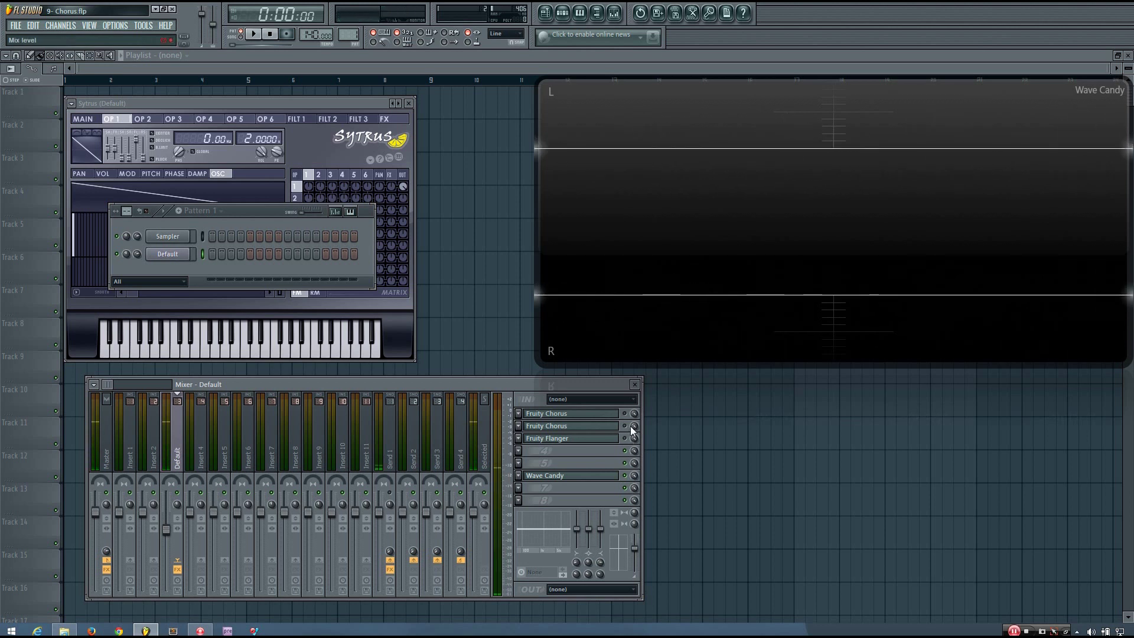
key(z)
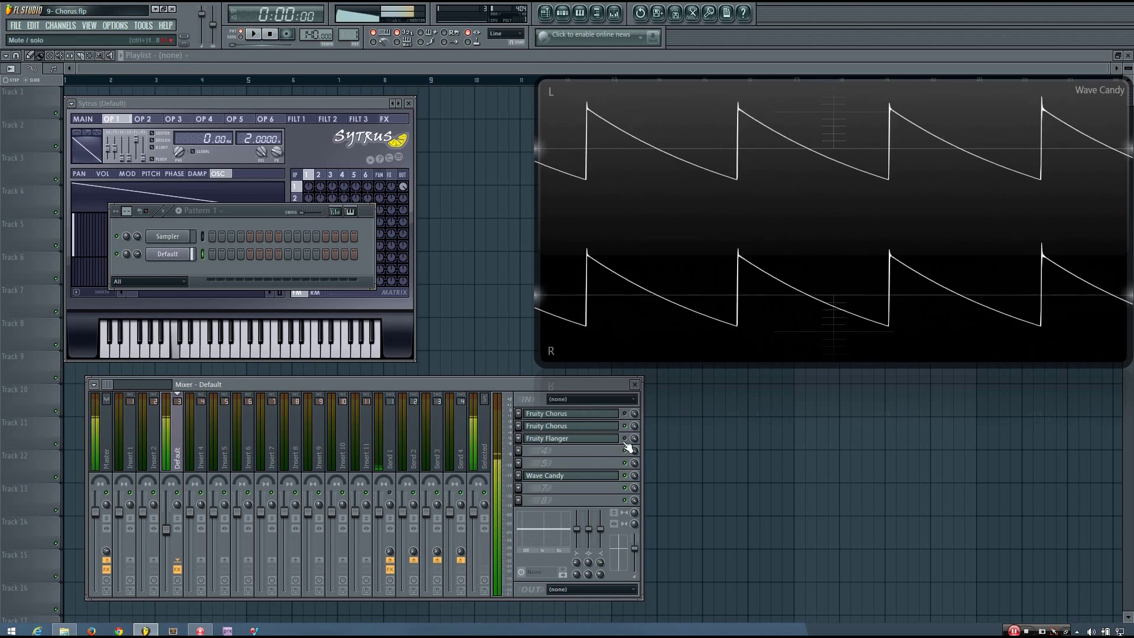
key(z)
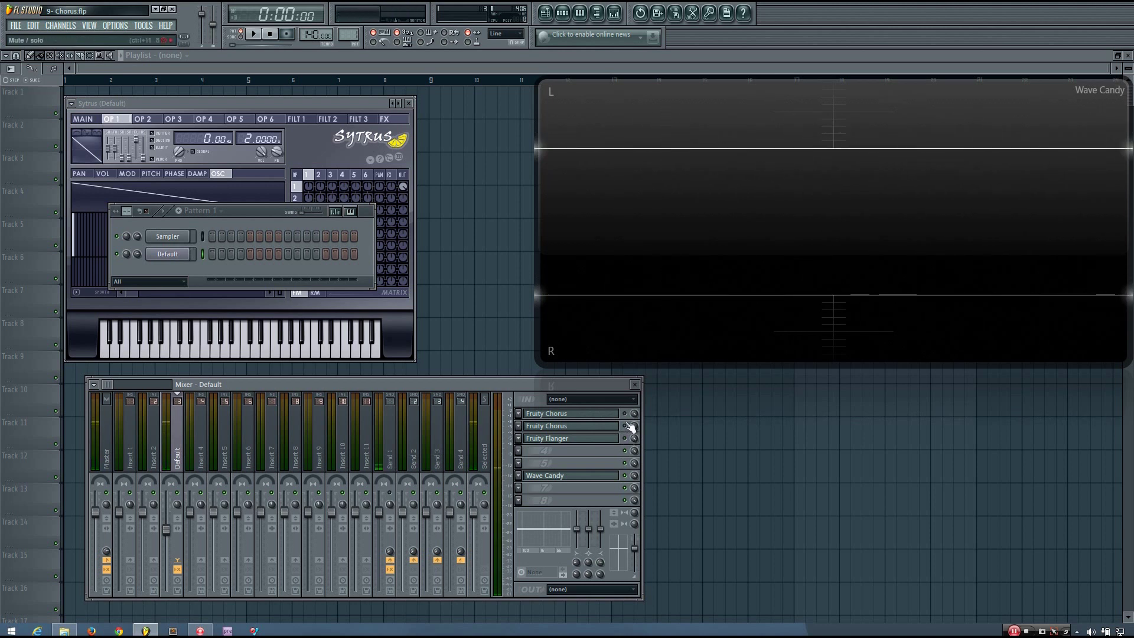
- Open the first Fruity Chorus from its mixer slot and arrange the chorus windows clear of the Sytrus controls
click(590, 428)
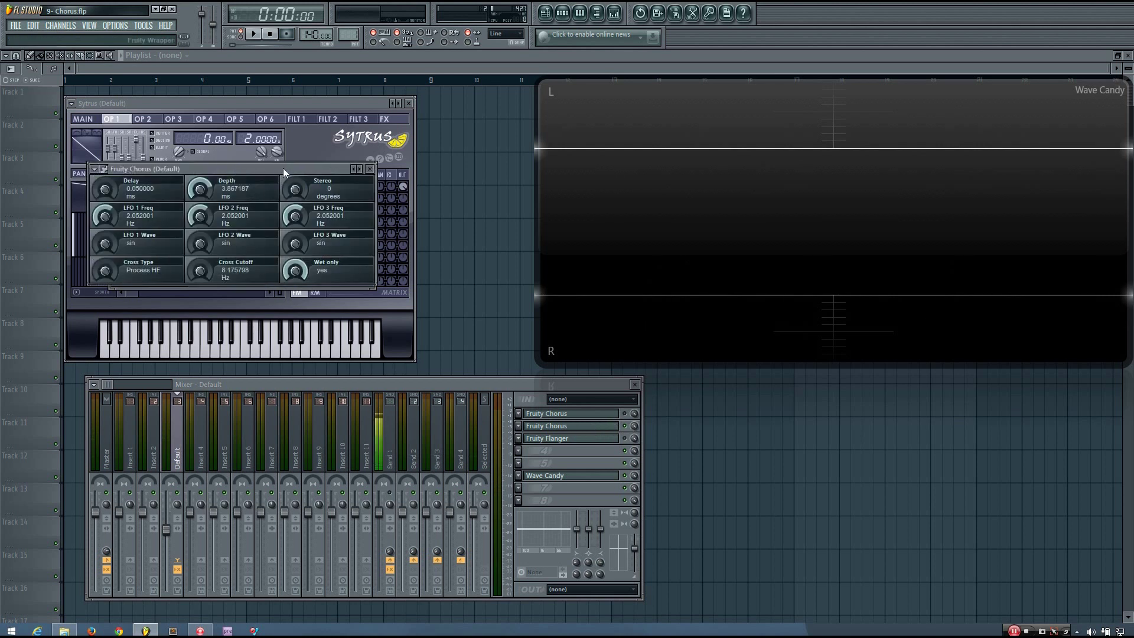
drag(282, 167, 386, 188)
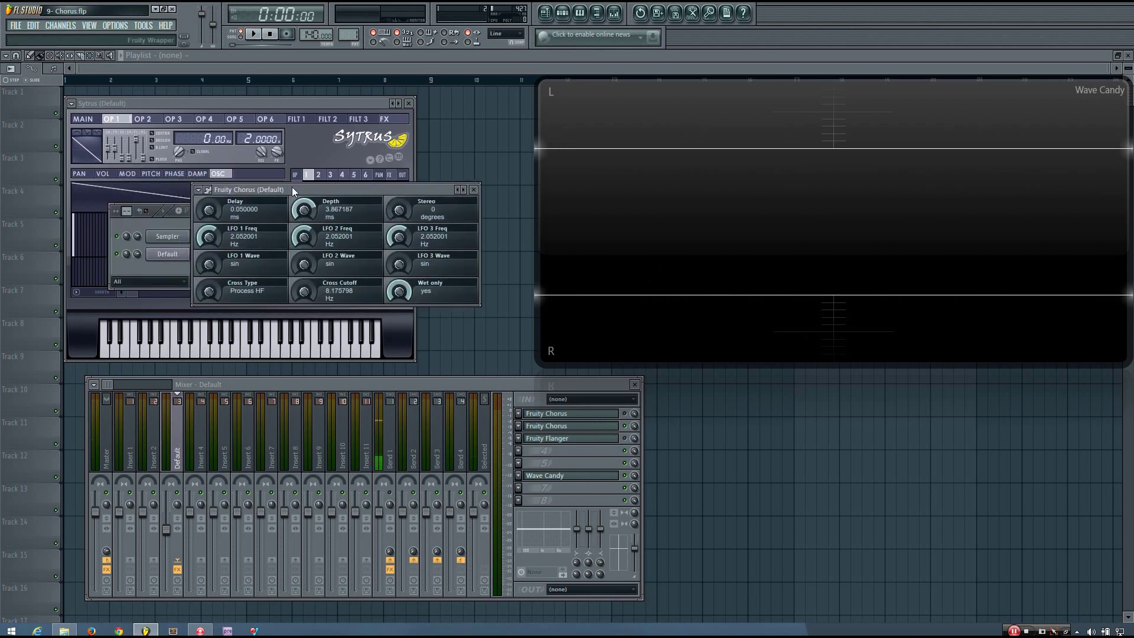
mouse_move(292, 186)
mouse_down()
mouse_move(280, 165)
mouse_move(282, 179)
mouse_up()
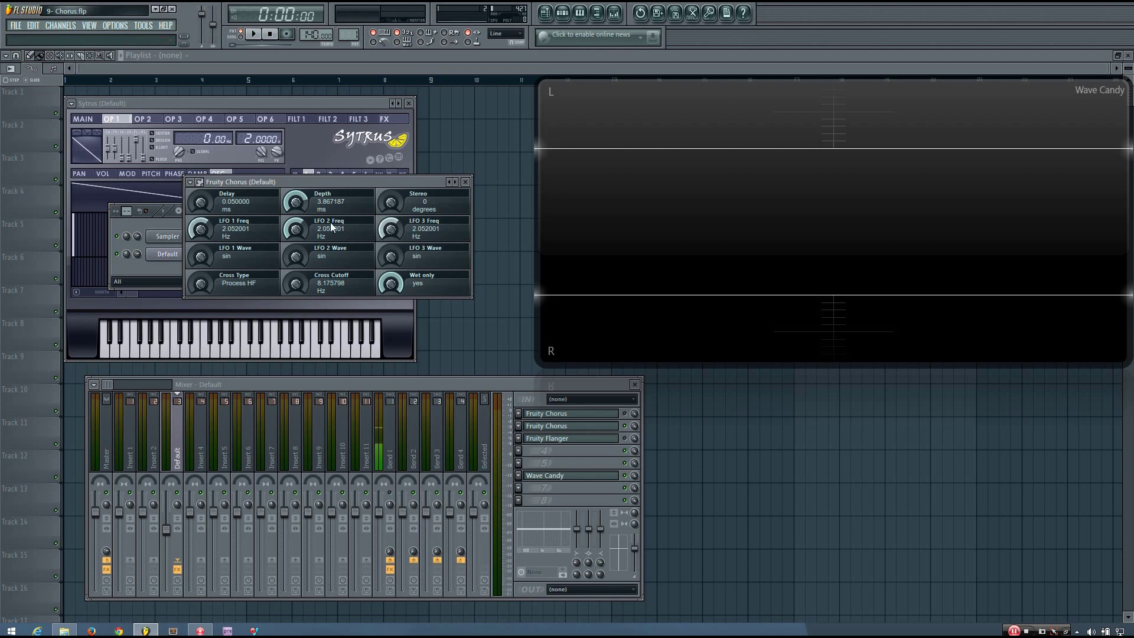
drag(364, 182, 401, 249)
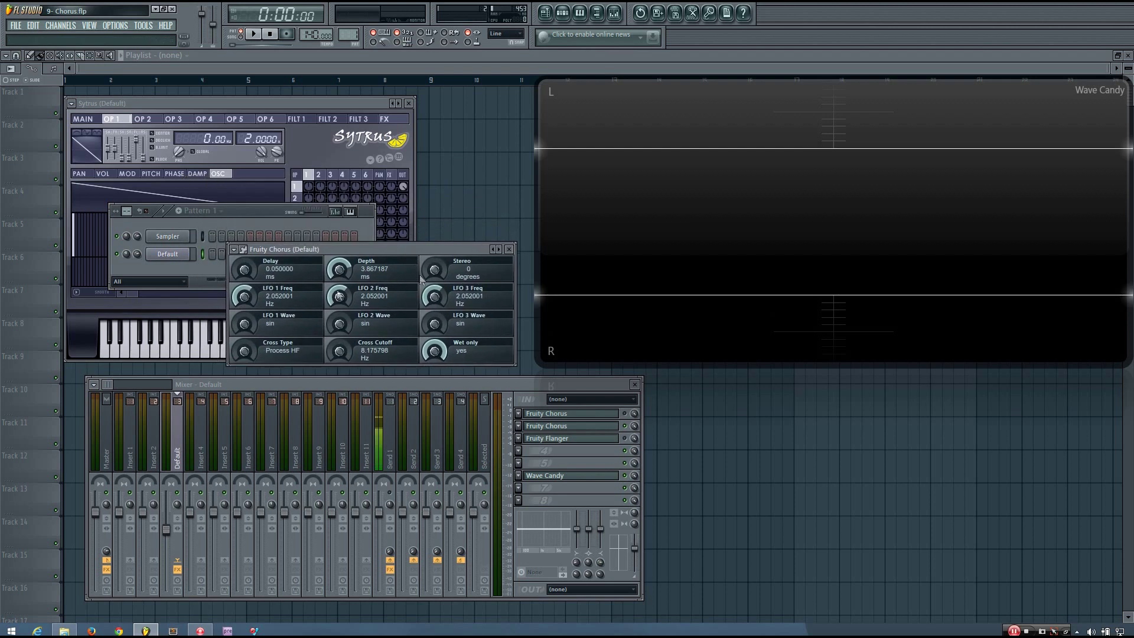
drag(297, 252, 336, 199)
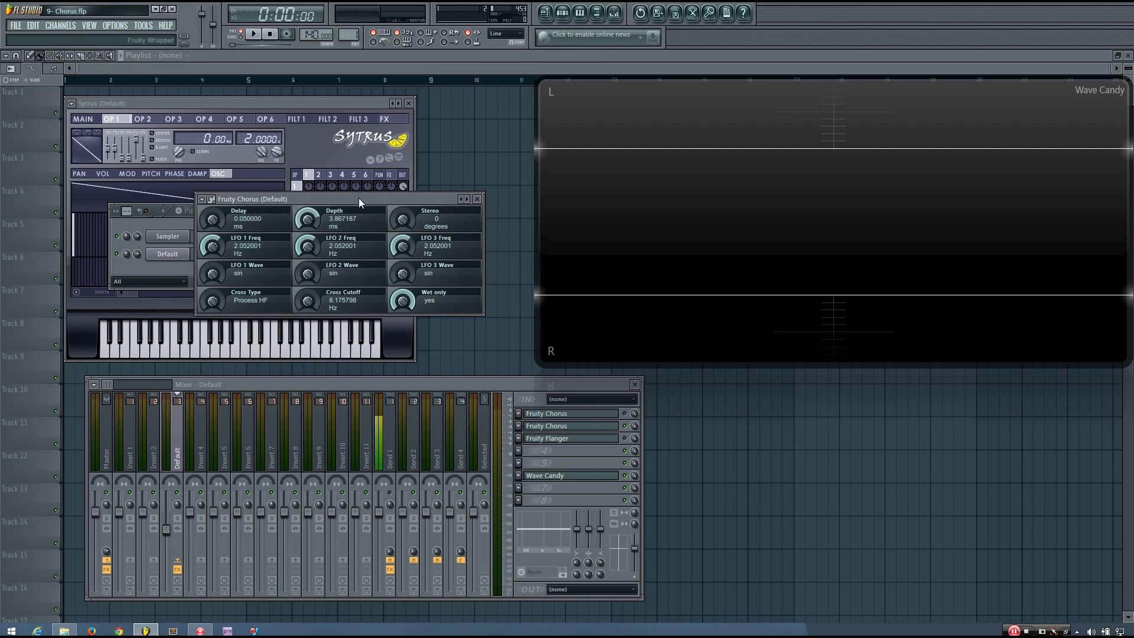
mouse_move(358, 200)
mouse_down()
mouse_move(375, 203)
mouse_move(350, 181)
mouse_up()
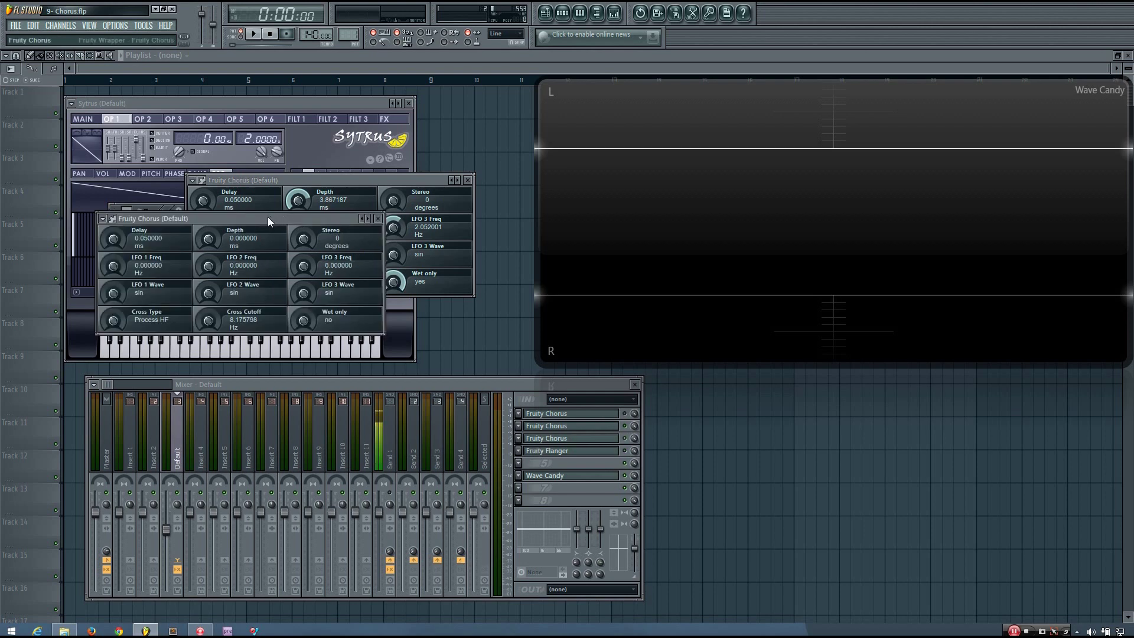
drag(268, 218, 311, 132)
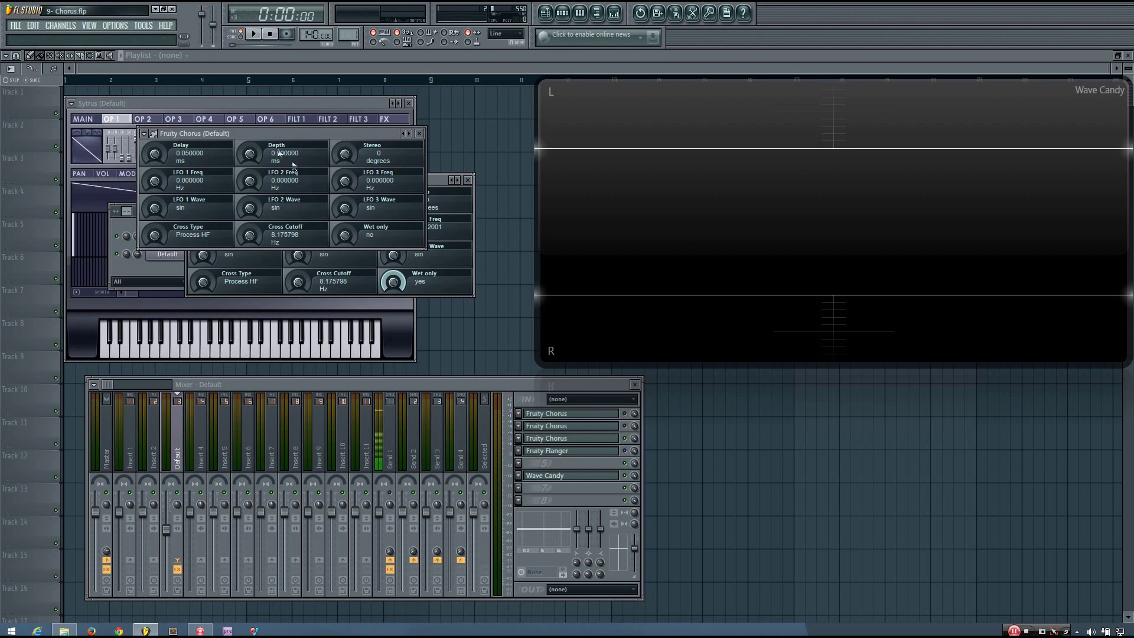
- Raise the zero-depth chorus Delay to about 9.4 ms, playing C4 to see the doubled saw
drag(258, 135, 284, 161)
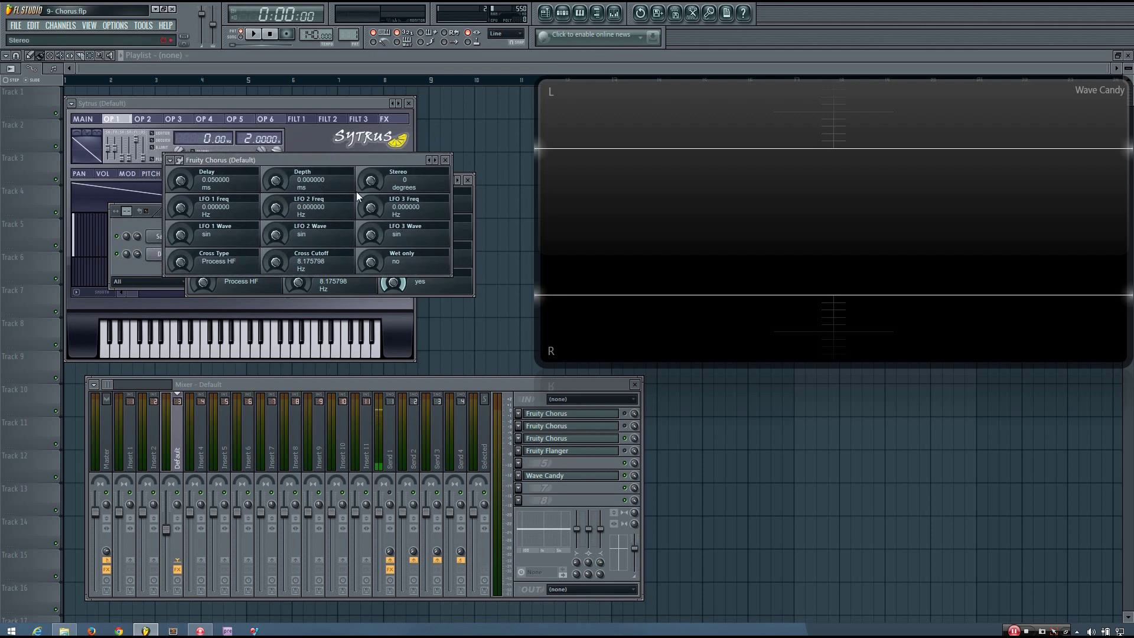
key(z)
drag(182, 186, 182, 167)
key(z)
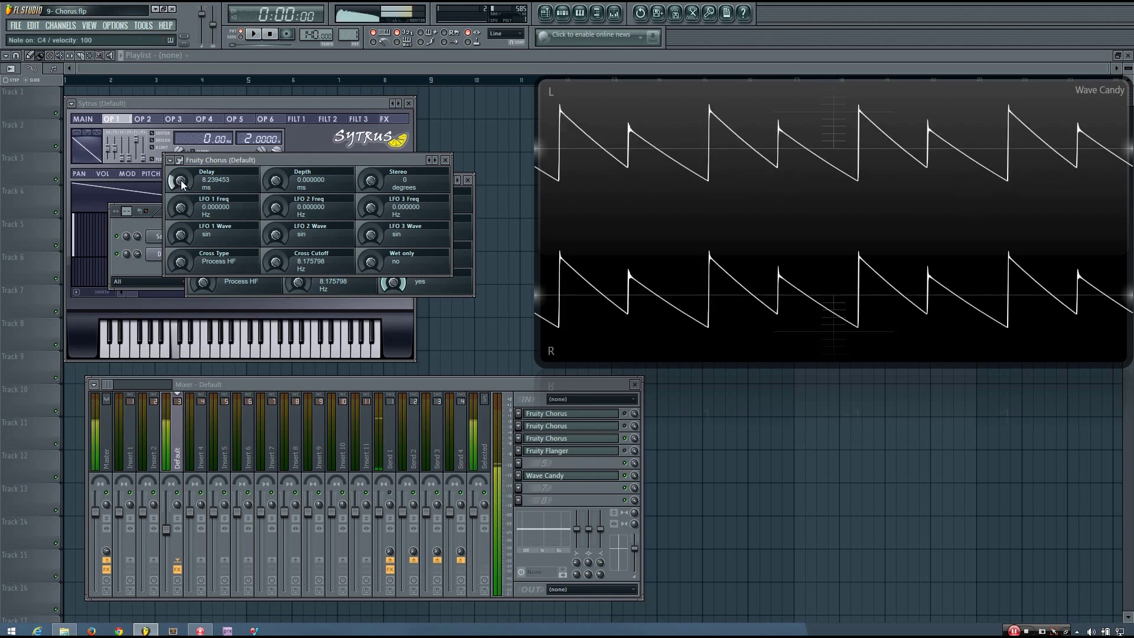
scroll(174, 185, up, 2)
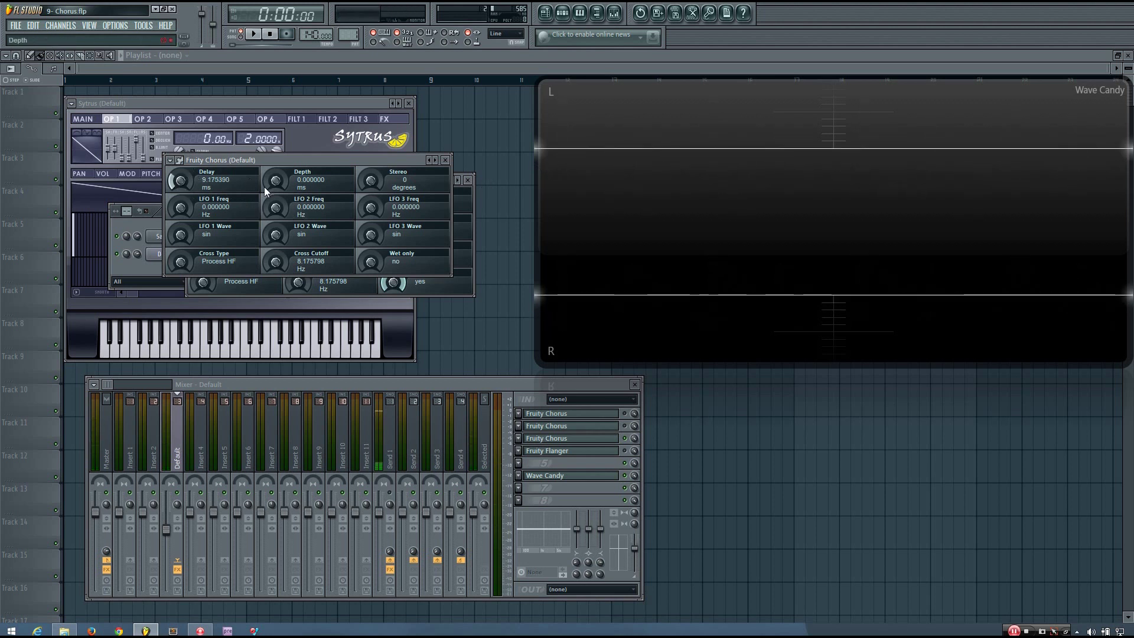
- Sweep the chorus Delay up and down while playing C4, settling near 8.59 ms
mouse_move(174, 183)
mouse_down()
mouse_move(175, 165)
mouse_move(175, 200)
mouse_up()
key(z)
mouse_move(170, 184)
mouse_down()
mouse_move(171, 161)
mouse_move(181, 192)
mouse_up()
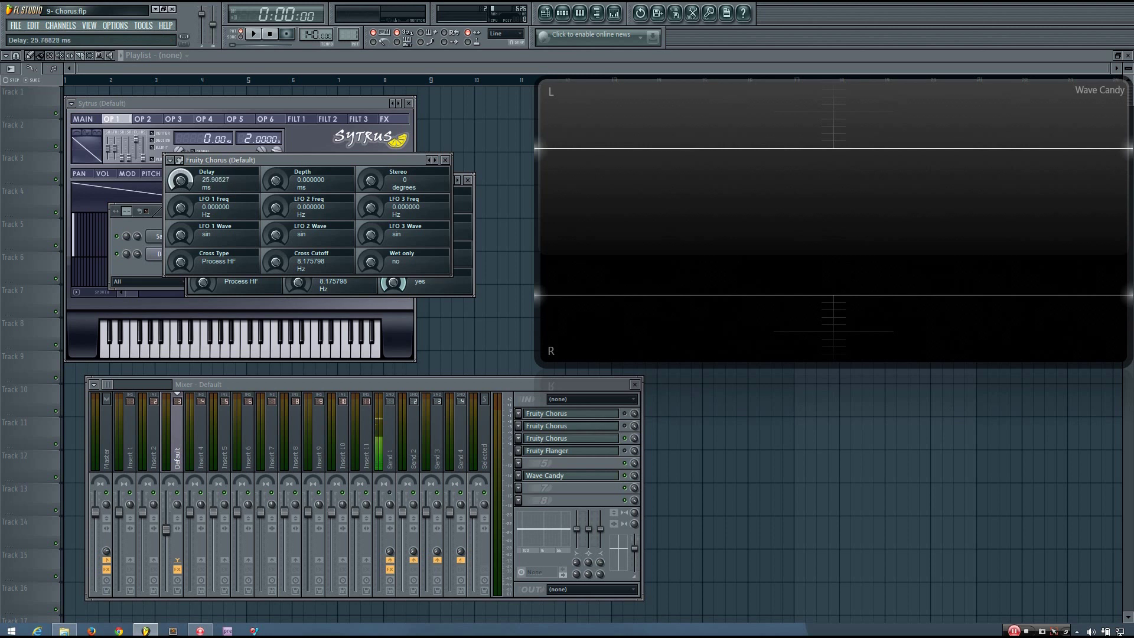
mouse_move(181, 180)
mouse_down()
mouse_move(181, 195)
mouse_move(182, 177)
mouse_up()
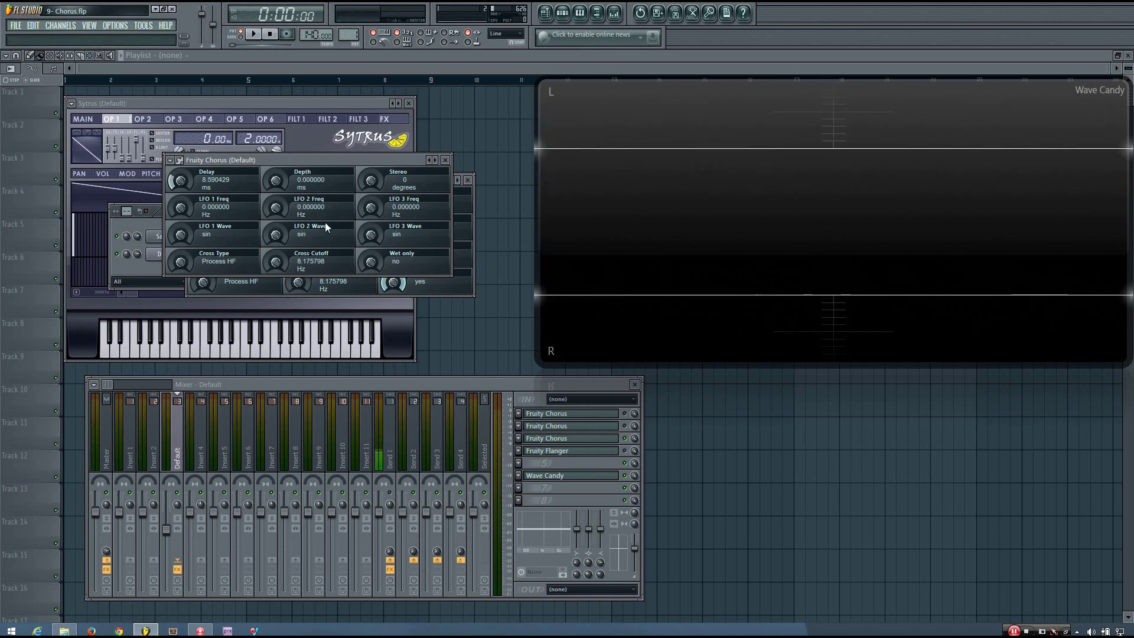
- Raise the chorus Depth from zero to about 4.8 ms
drag(272, 181, 275, 176)
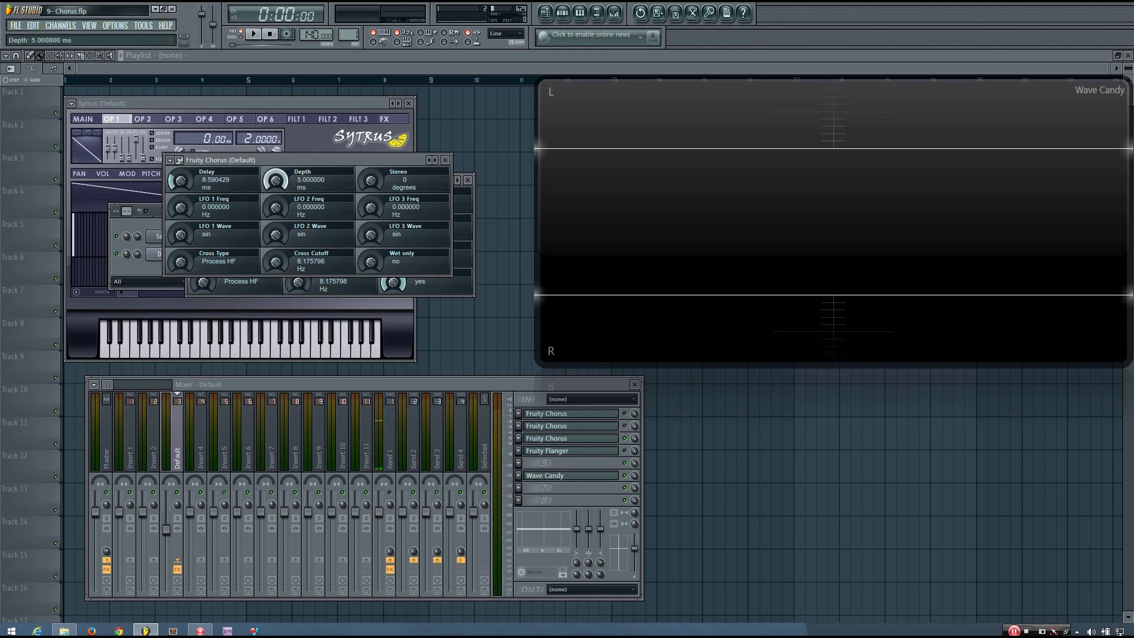
drag(276, 180, 267, 182)
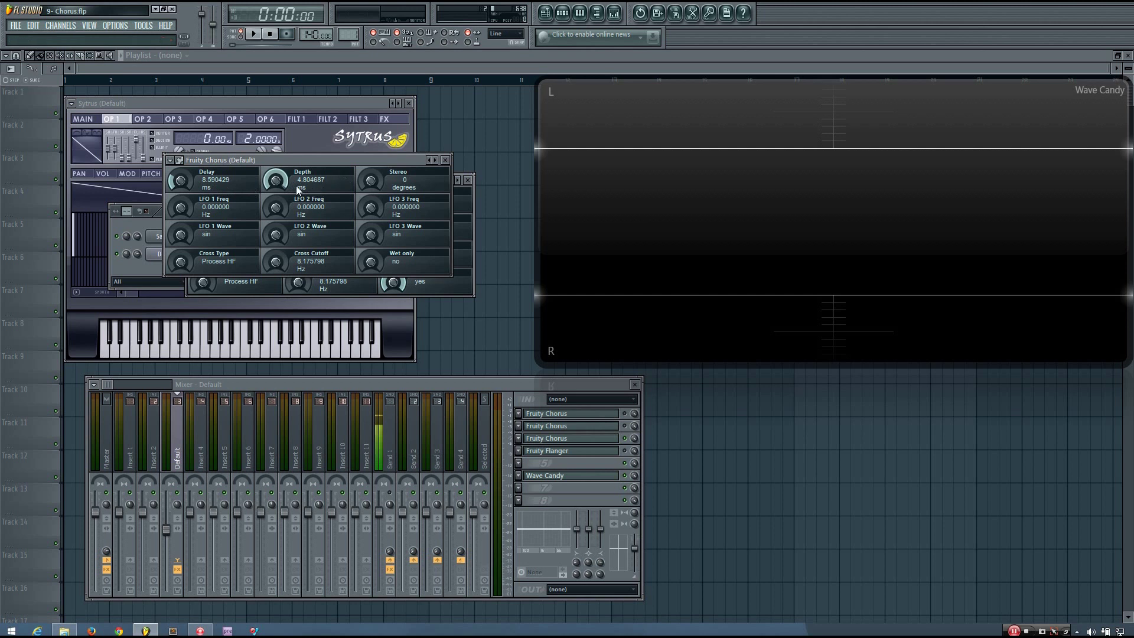
click(594, 438)
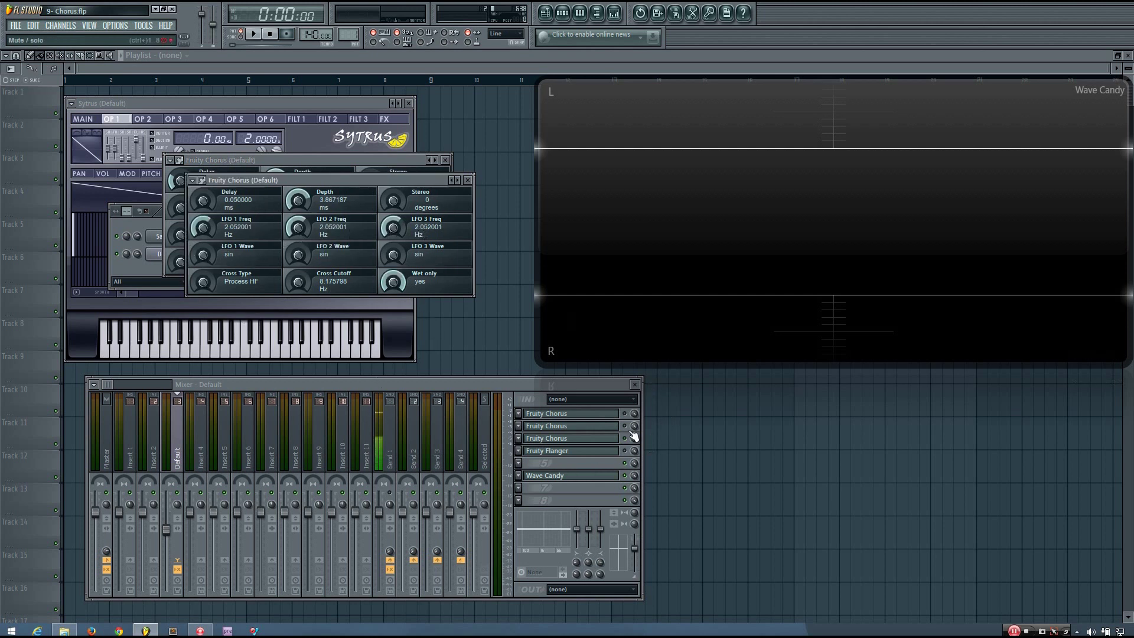
drag(374, 180, 391, 174)
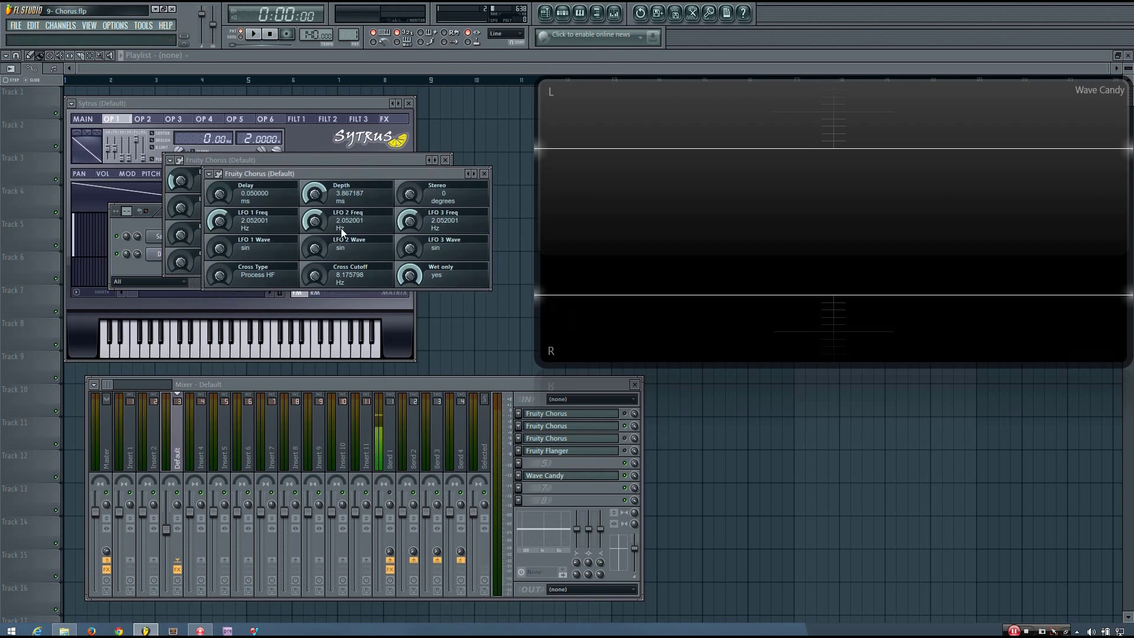
drag(344, 174, 335, 156)
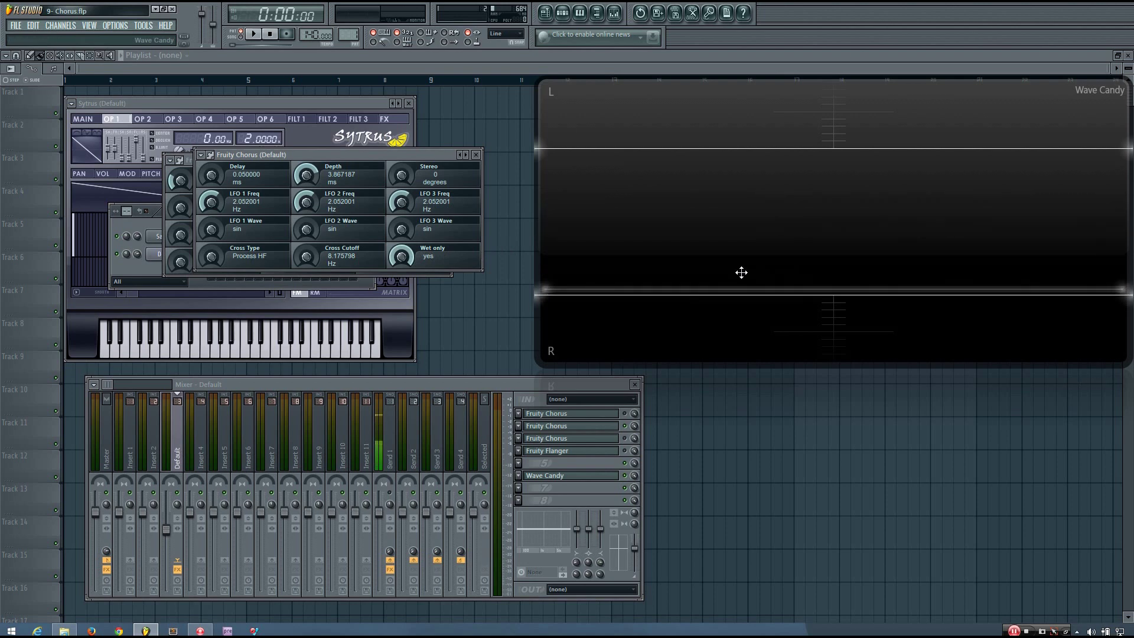
key(z)
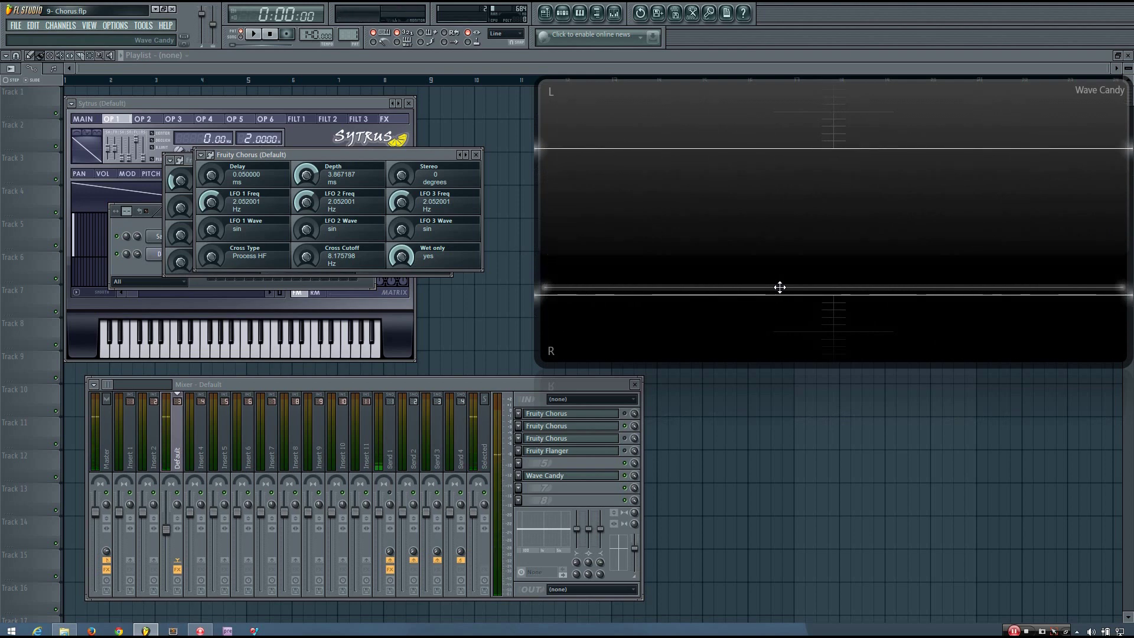
- Sweep the default chorus Stereo between 121 and 180 degrees, then bring it back to 0 degrees
drag(448, 155, 458, 195)
drag(401, 225, 446, 208)
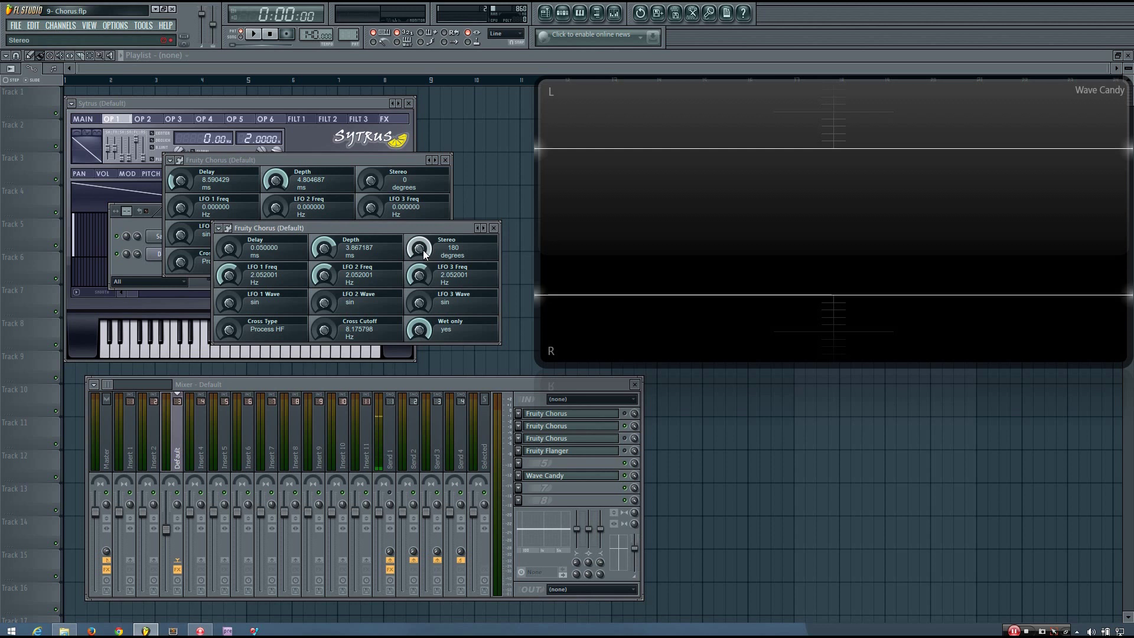
drag(422, 250, 424, 272)
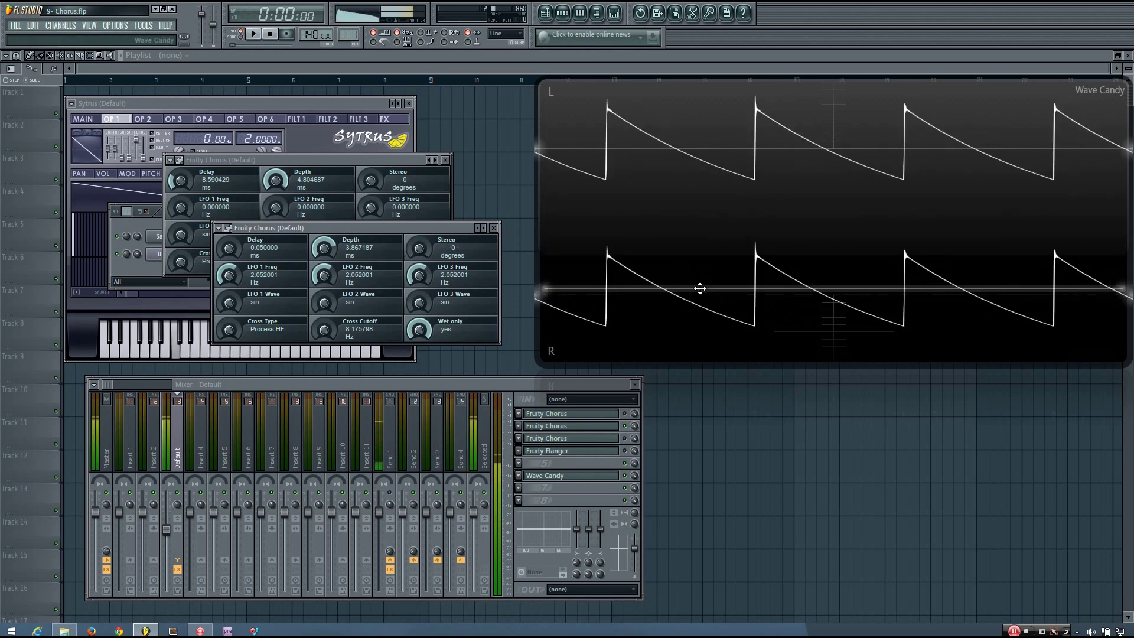
drag(409, 251, 409, 240)
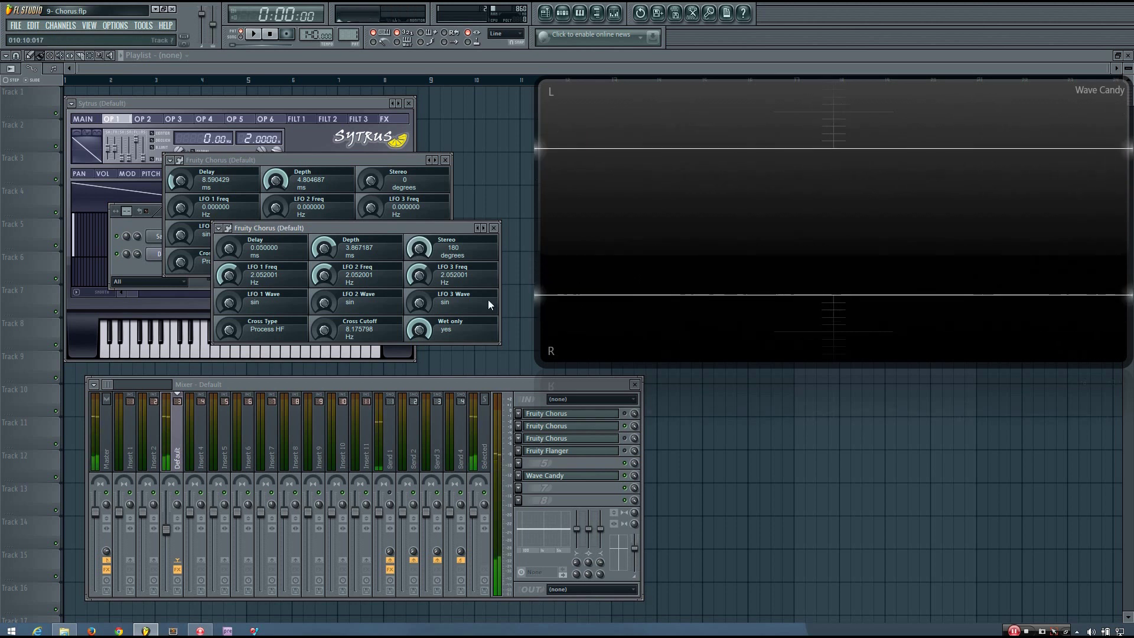
drag(423, 251, 423, 258)
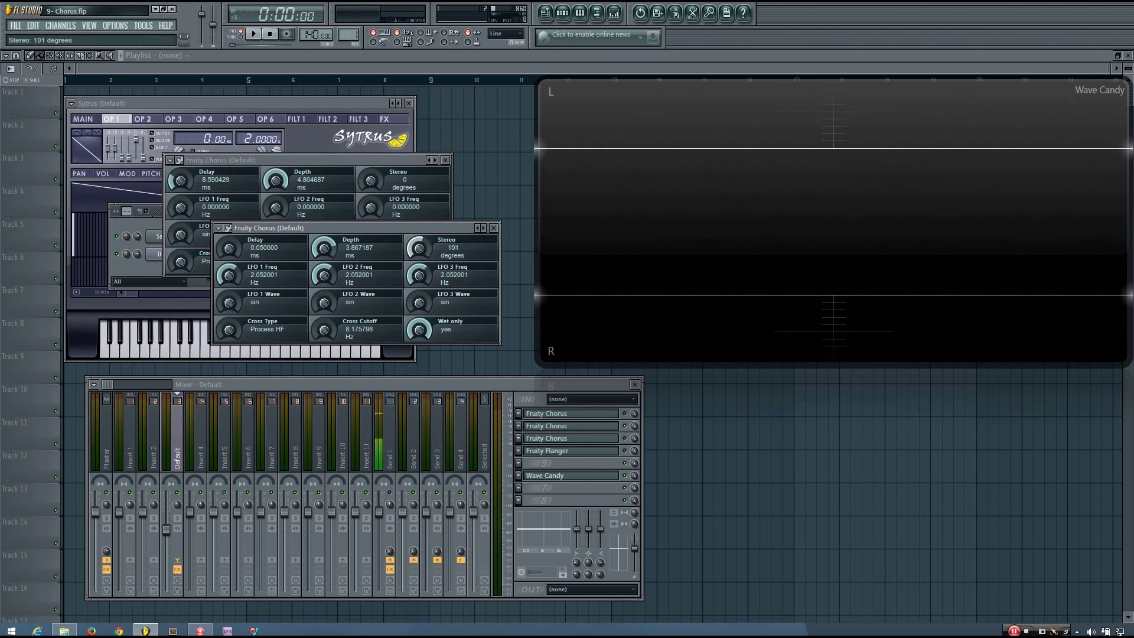
drag(423, 257, 423, 262)
drag(423, 246, 424, 242)
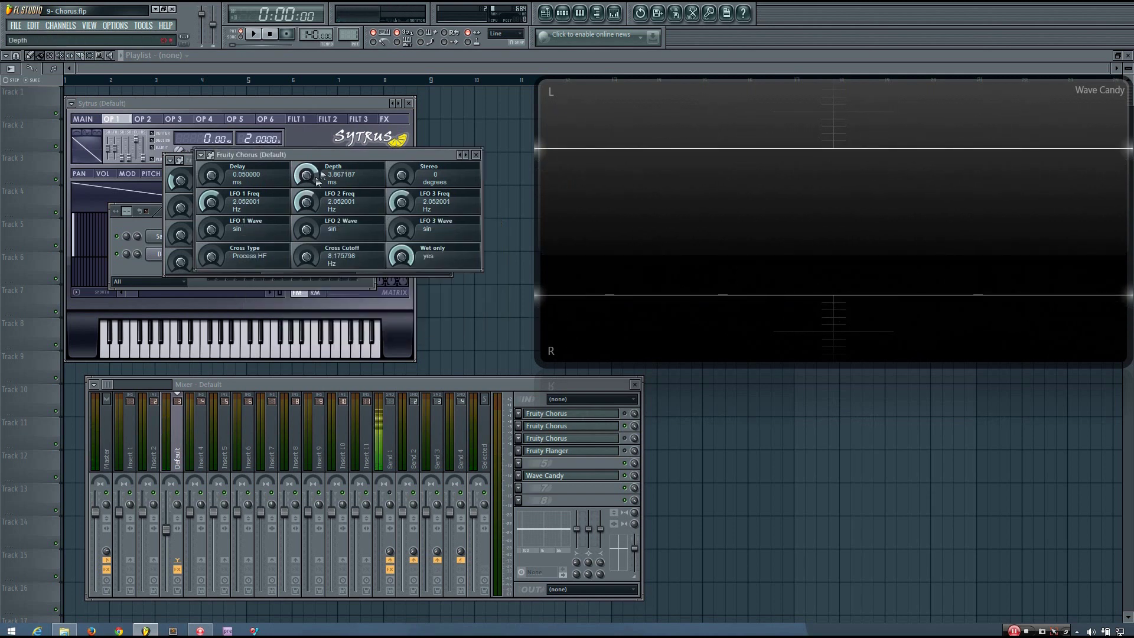
- Set the LFO 2 and LFO 3 wave shapes to multi-sin, playing notes to hear each change
drag(339, 151, 343, 158)
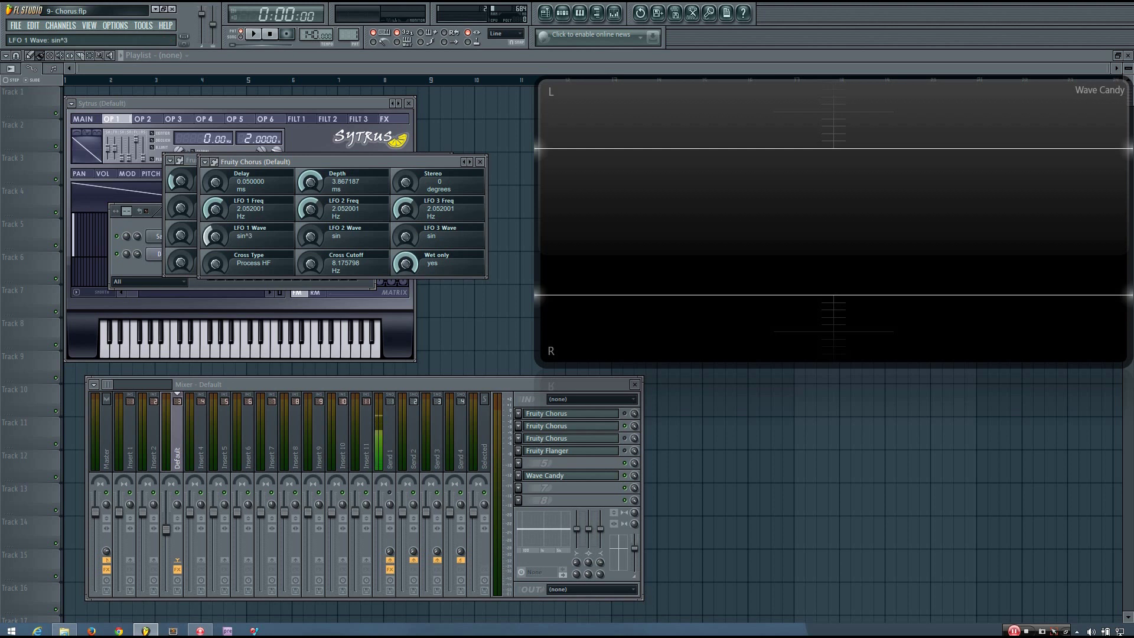
scroll(216, 236, up, 1)
scroll(216, 236, down, 2)
key(m)
scroll(215, 236, up, 1)
scroll(310, 236, up, 1)
scroll(405, 236, up, 1)
key(m)
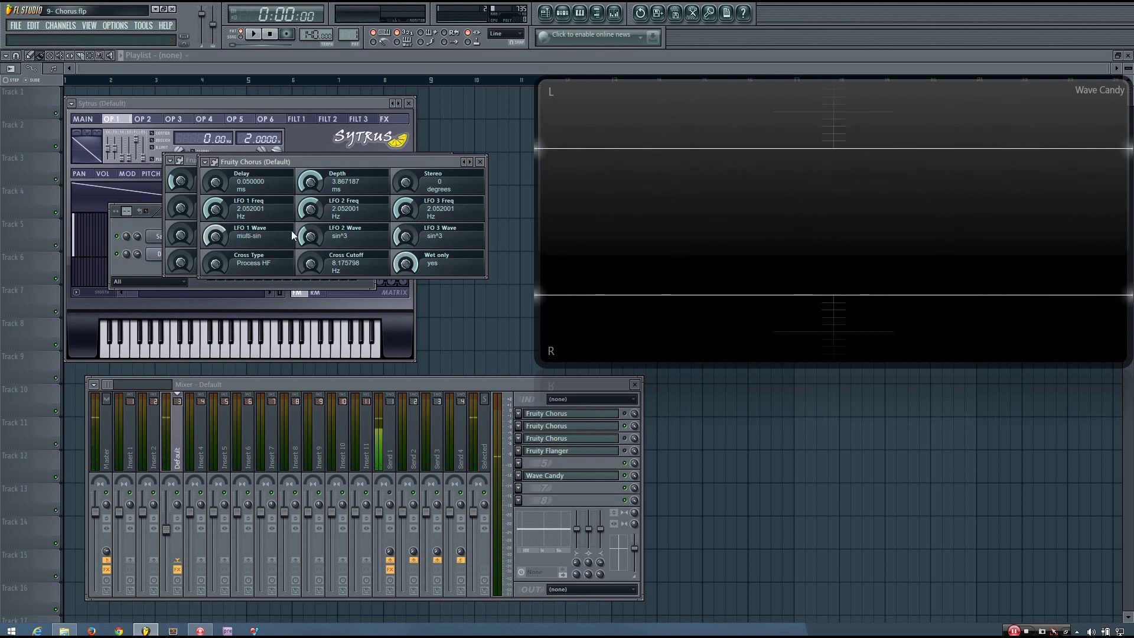
scroll(310, 236, up, 1)
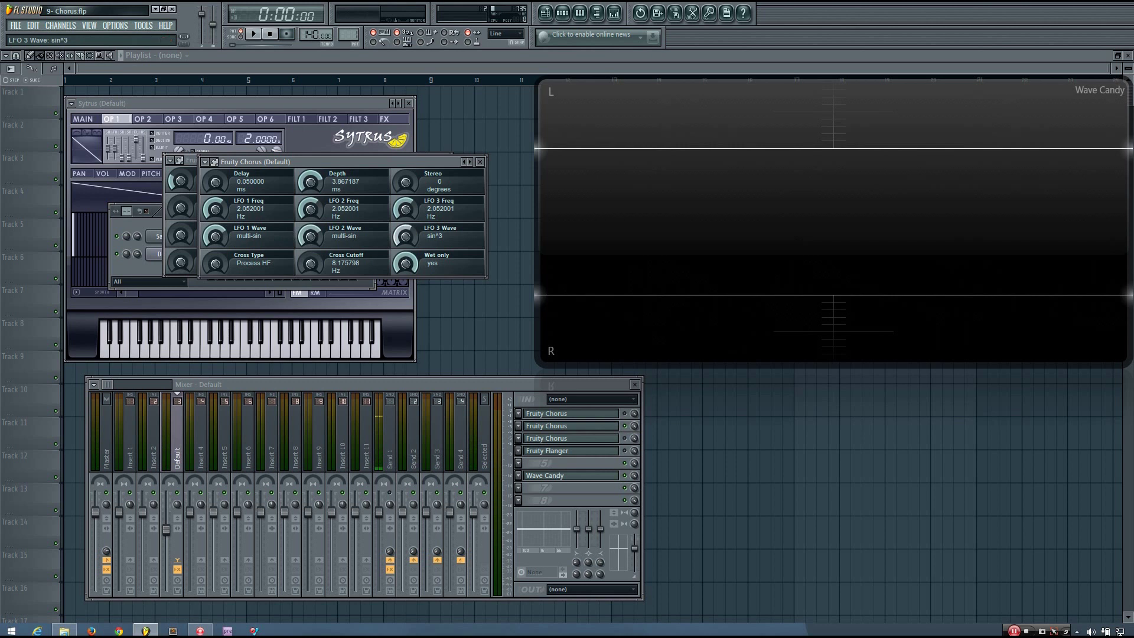
scroll(404, 233, up, 1)
key(z)
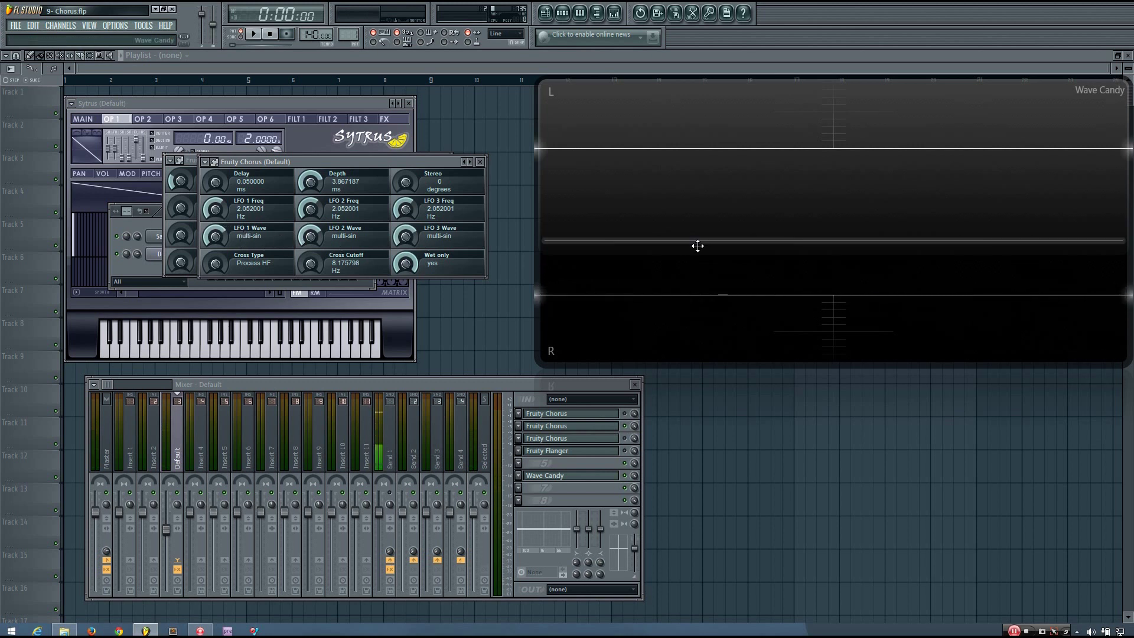
- Switch all three LFO waves to multi-sin^3 and play a note to hear the result
key(x)
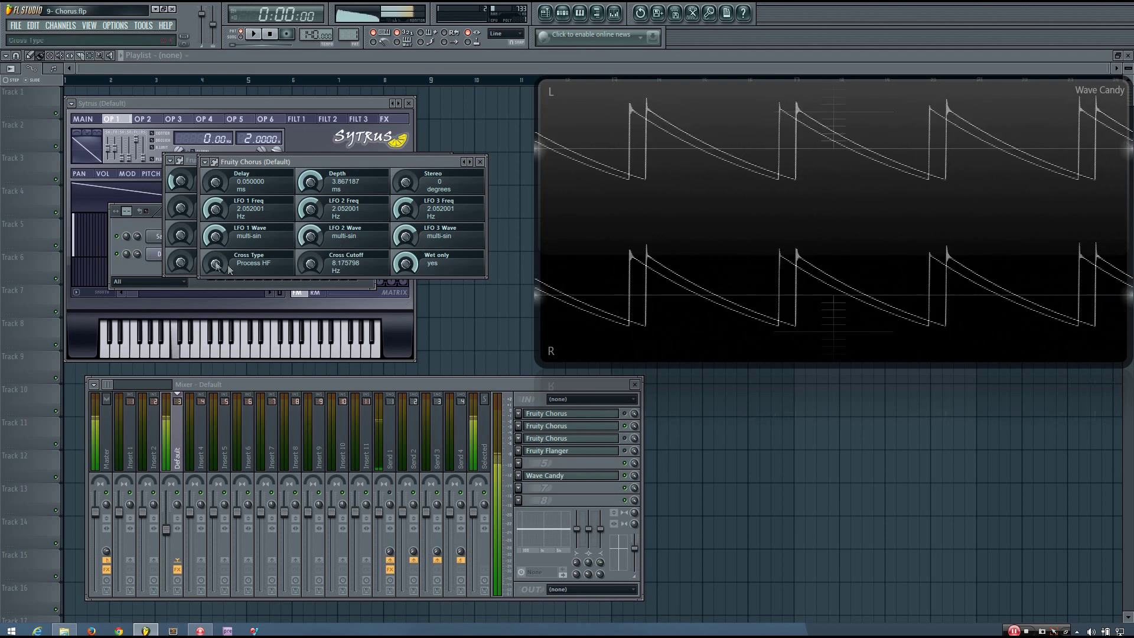
scroll(215, 236, up, 1)
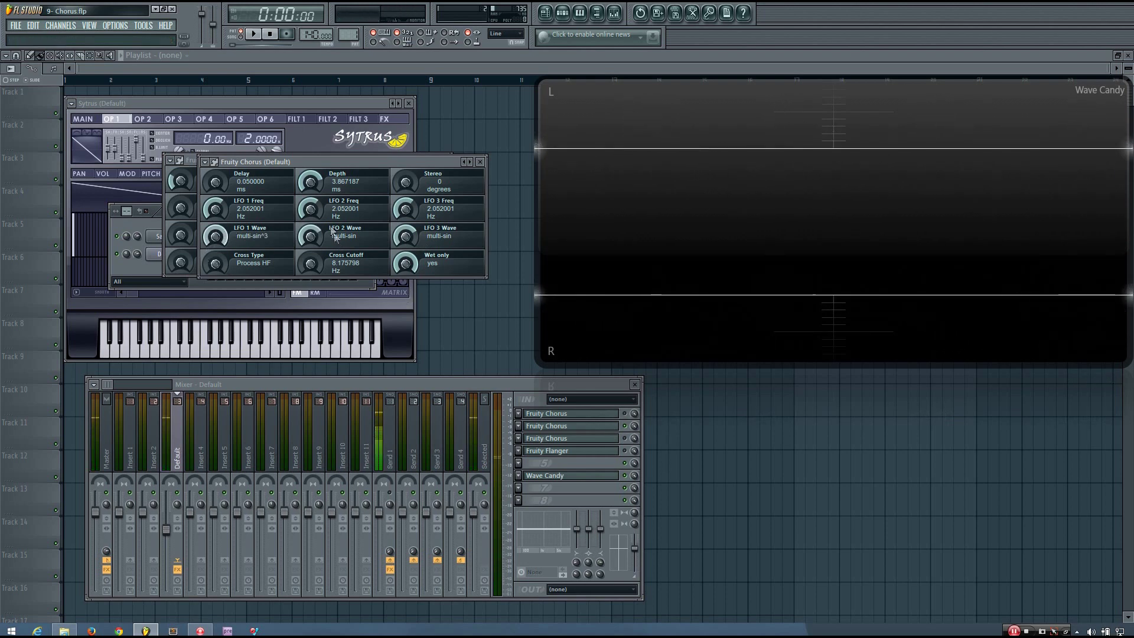
scroll(311, 236, up, 1)
scroll(397, 236, up, 1)
key(x)
- Return the LFO 2 wave to sin and shift the chorus window to reveal the second chorus
drag(310, 236, 310, 251)
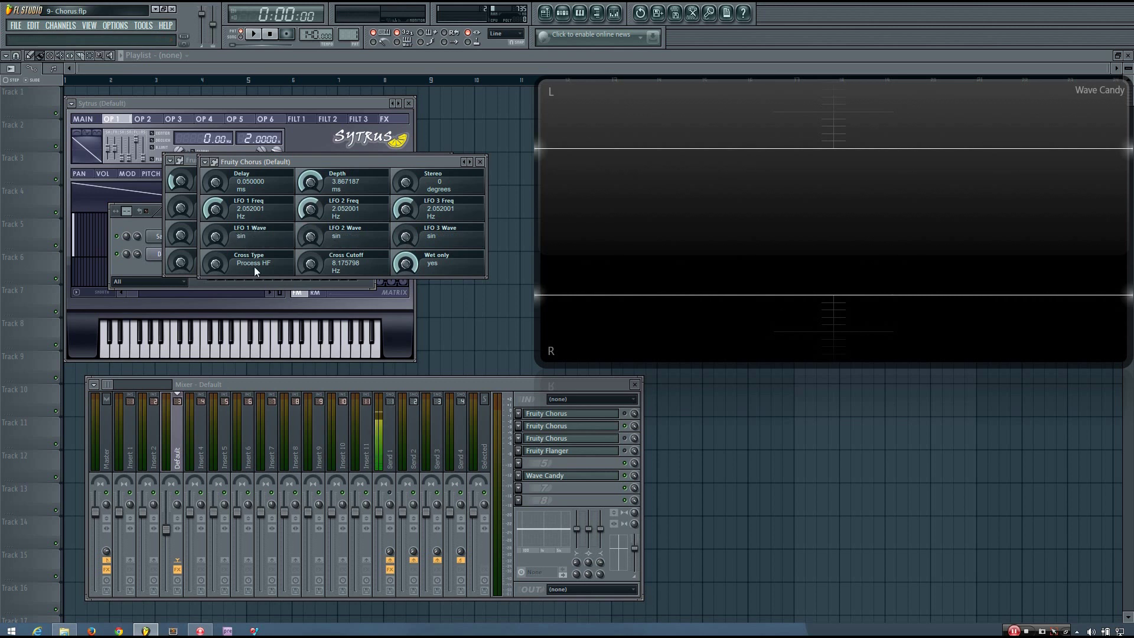
drag(269, 161, 278, 189)
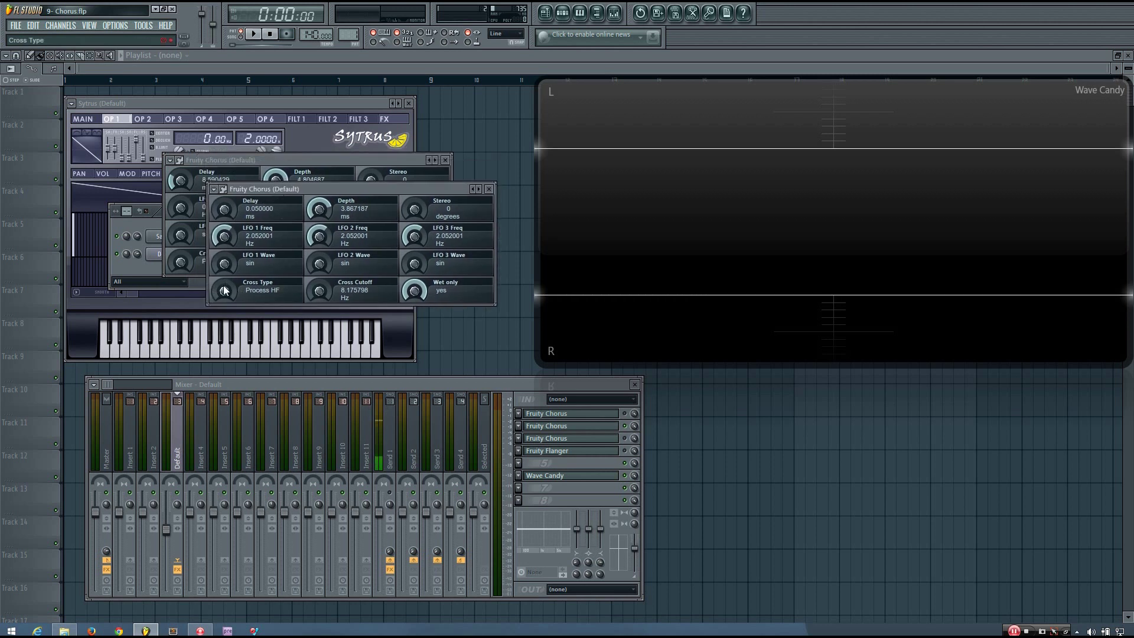
drag(223, 285, 233, 297)
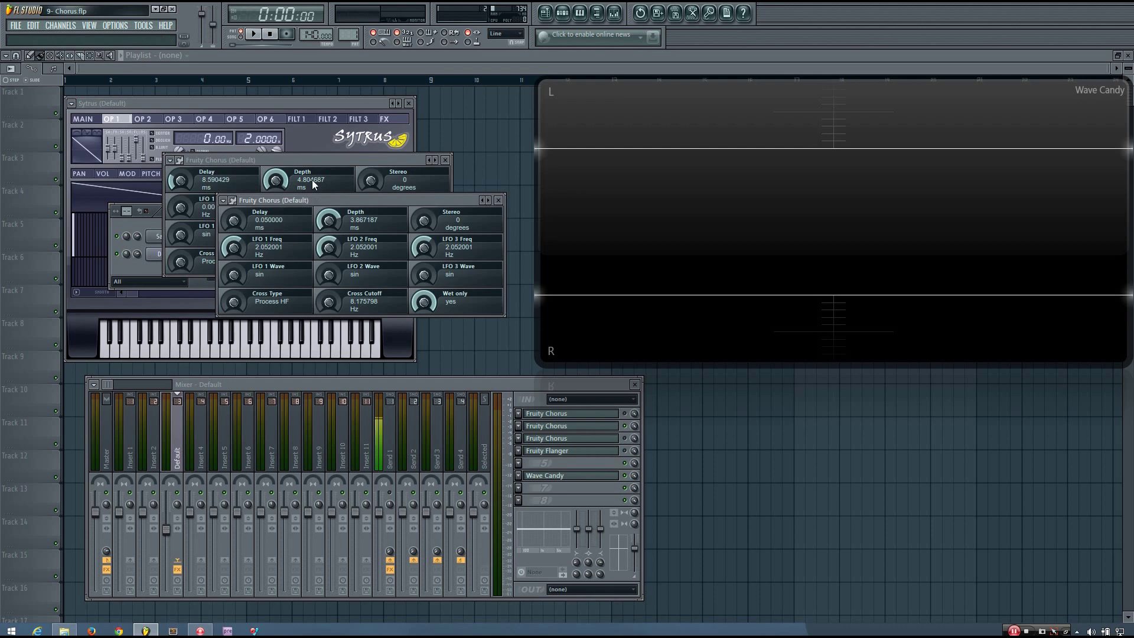
mouse_move(321, 201)
mouse_down()
mouse_move(316, 179)
mouse_move(317, 200)
mouse_up()
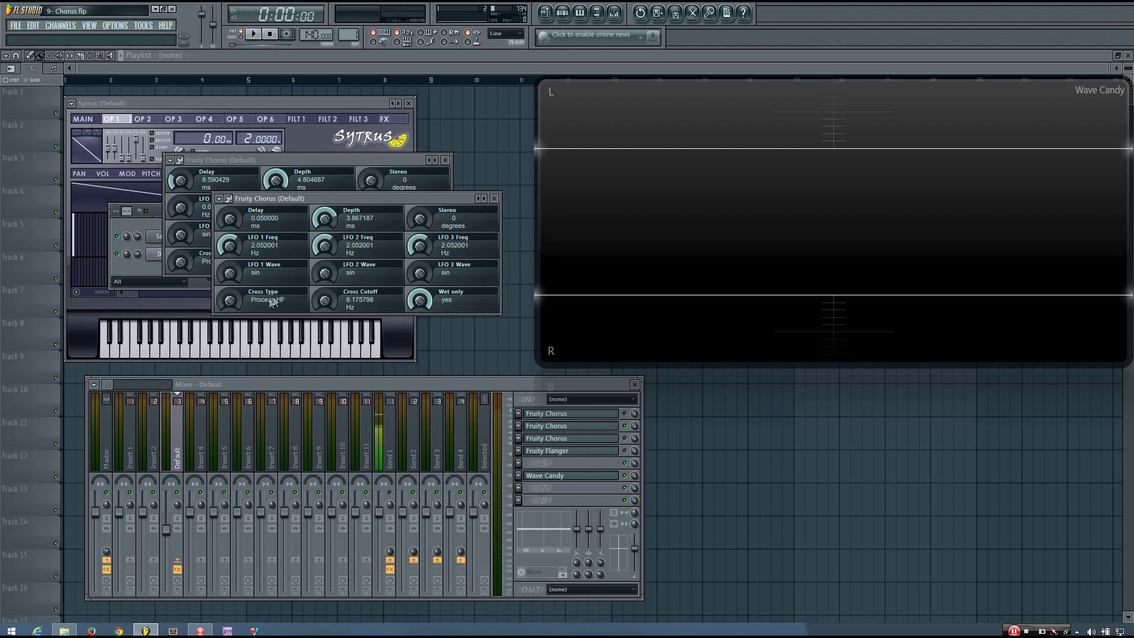
- Try the Cross Type and Cross Cutoff knobs, leaving Process HF with an 8.18 Hz cutoff
drag(231, 302, 235, 303)
drag(328, 299, 316, 313)
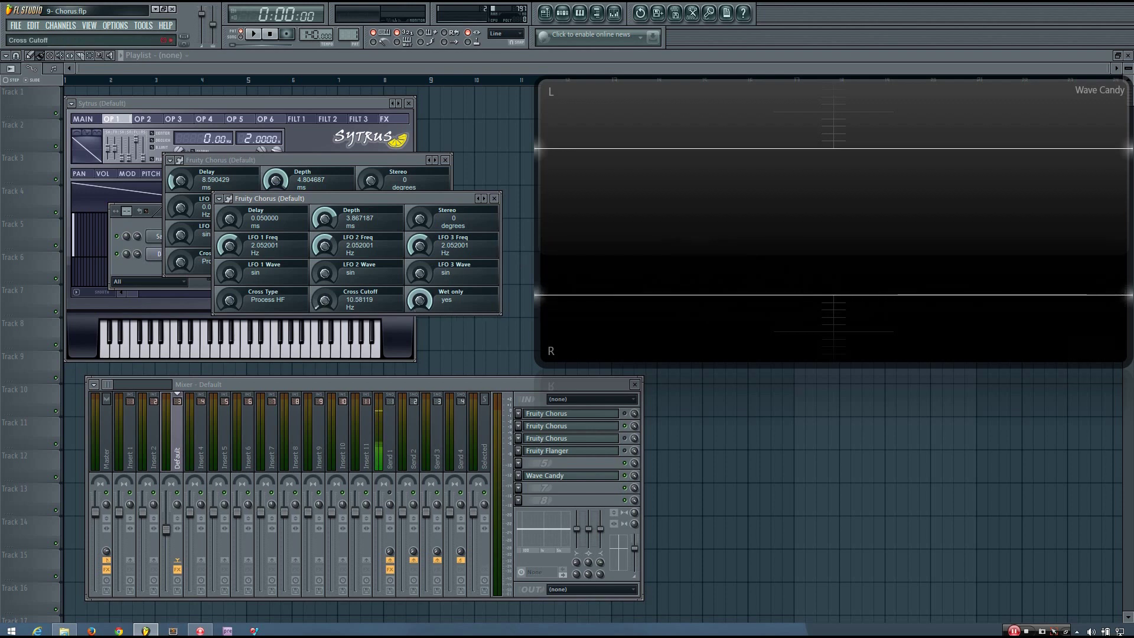
mouse_move(324, 299)
mouse_down()
mouse_move(325, 263)
mouse_move(324, 299)
mouse_up()
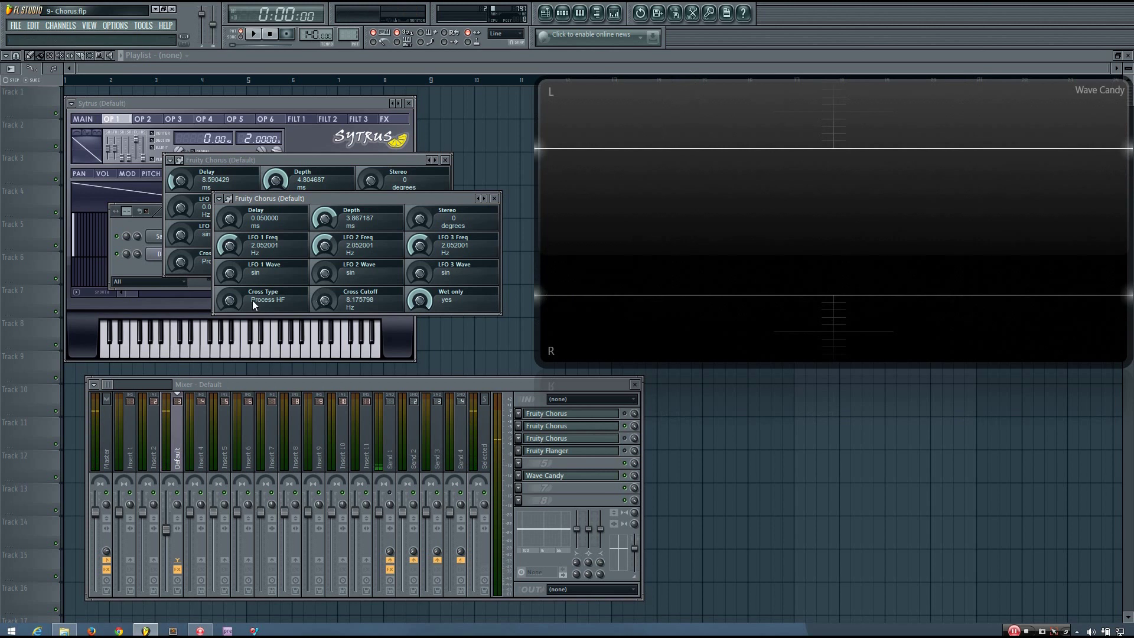
- Toggle Cross Type to Process LF and back, sweeping Cross Cutoff between 96 Hz and 10 kHz
drag(236, 300, 236, 296)
drag(332, 303, 332, 298)
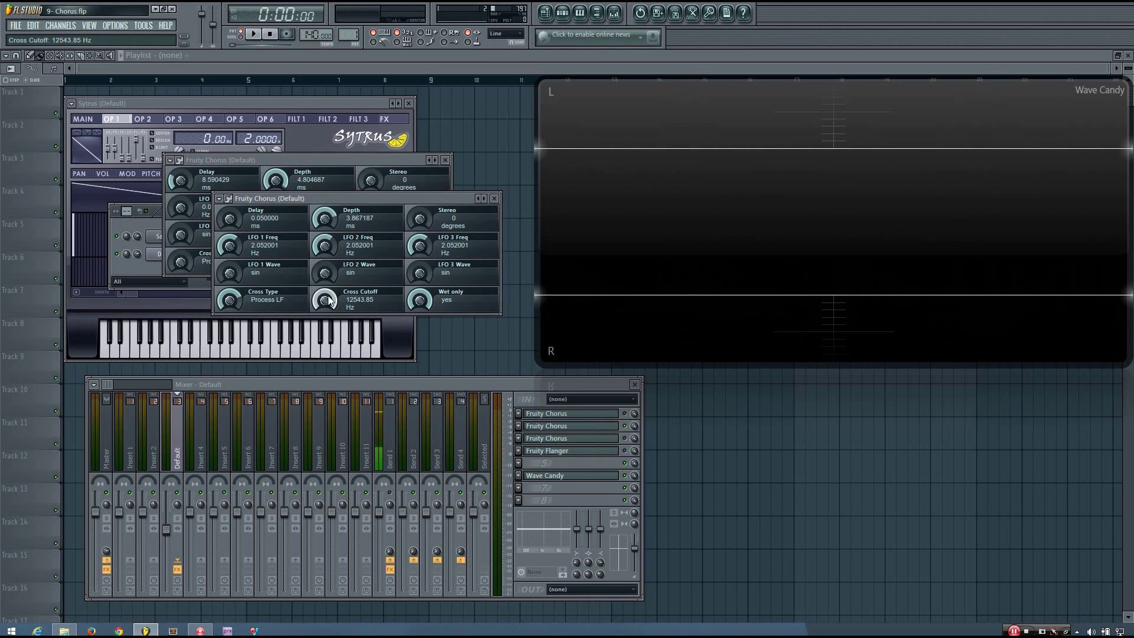
drag(328, 295, 255, 317)
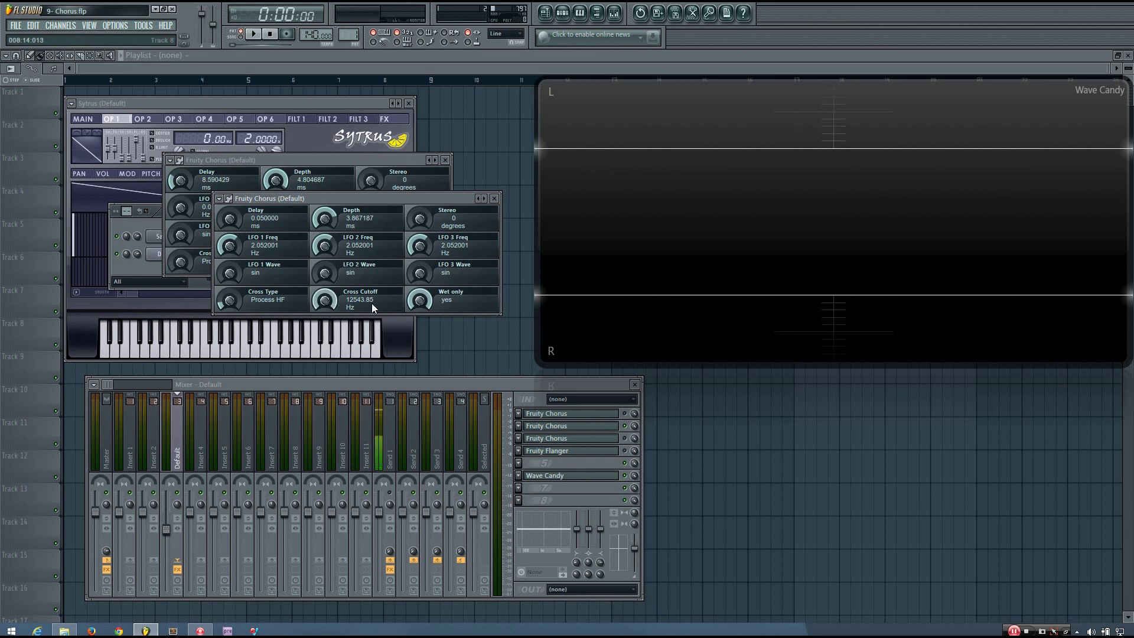
drag(324, 300, 324, 346)
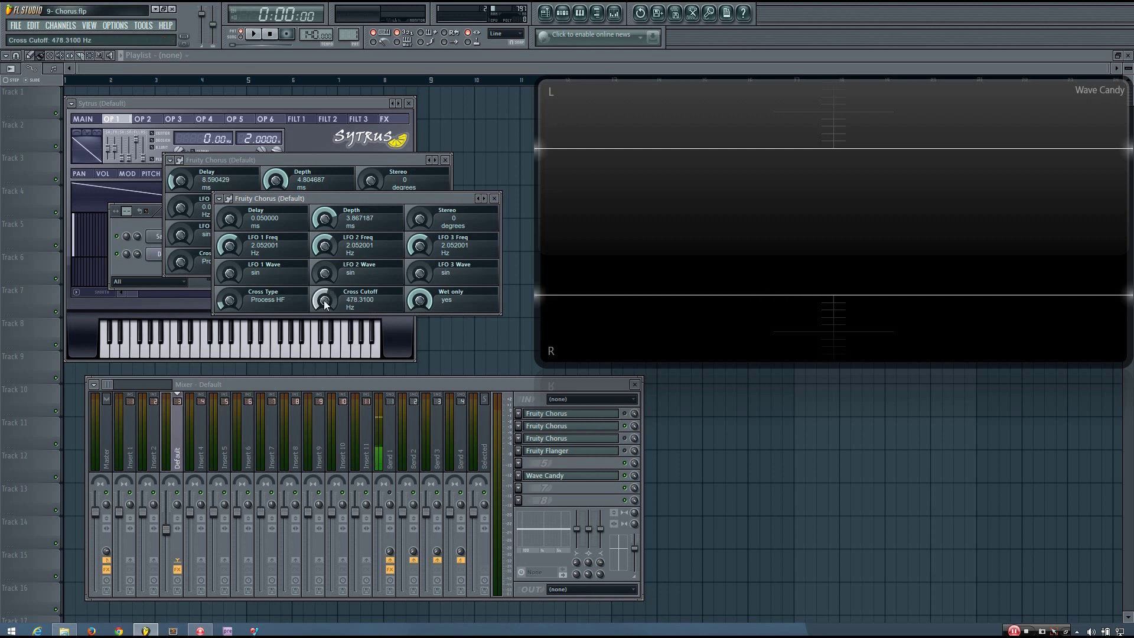
mouse_move(324, 304)
mouse_down()
mouse_move(324, 289)
mouse_move(332, 296)
mouse_up()
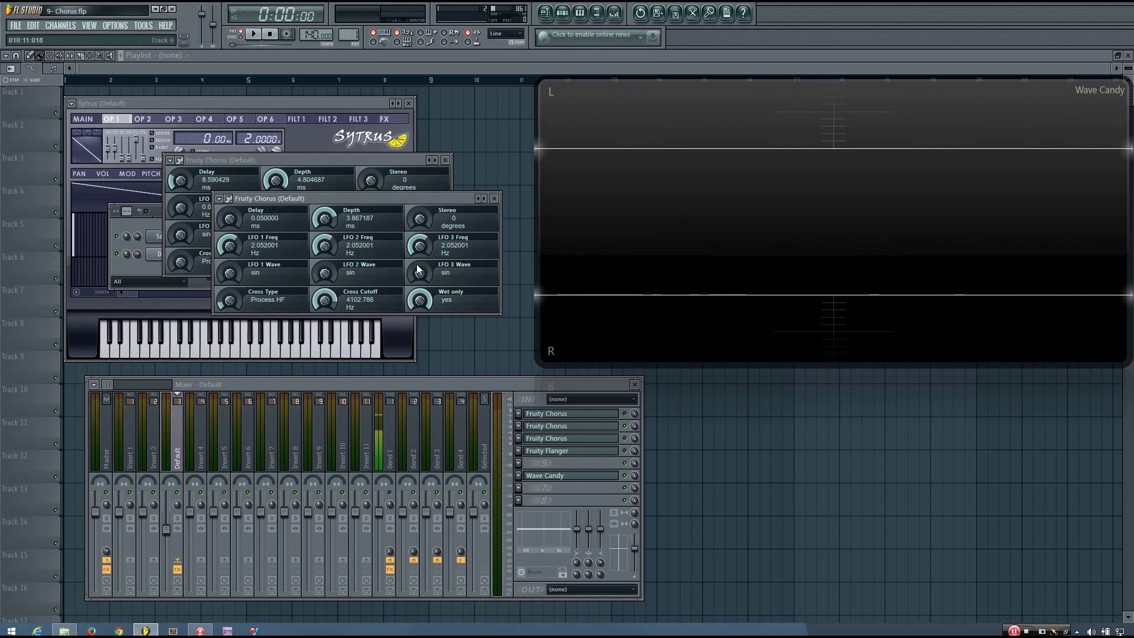
drag(319, 305, 324, 355)
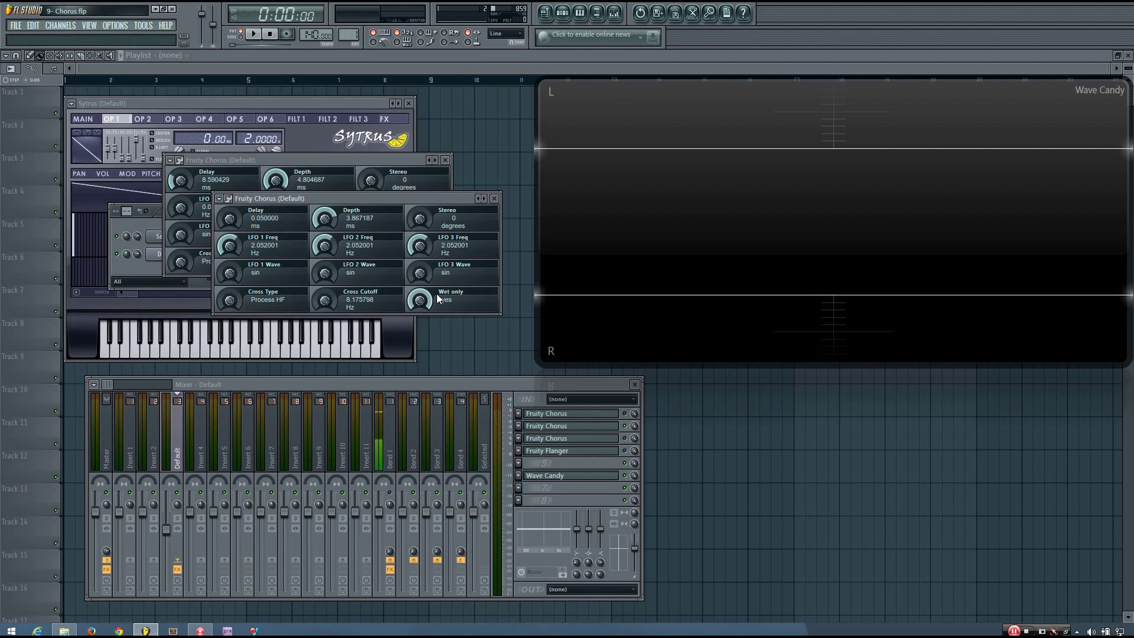
- Compare wet-only and dry-mixed chorus on C4 by switching Wet only to no, then back to yes
key(z)
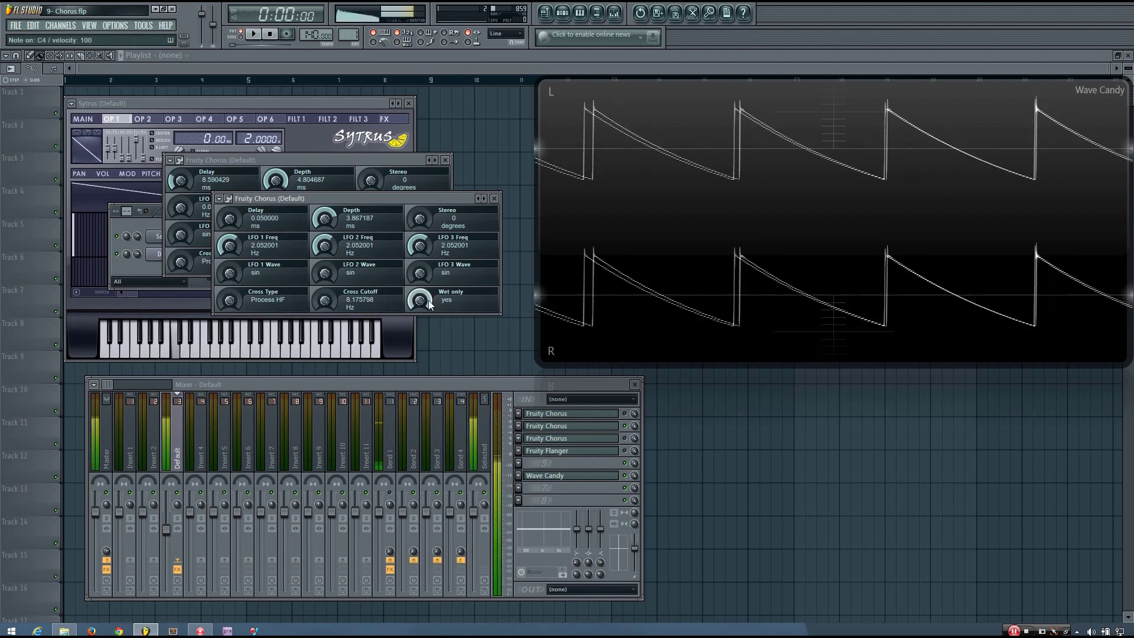
mouse_move(425, 300)
mouse_down()
mouse_move(425, 327)
mouse_move(408, 300)
mouse_up()
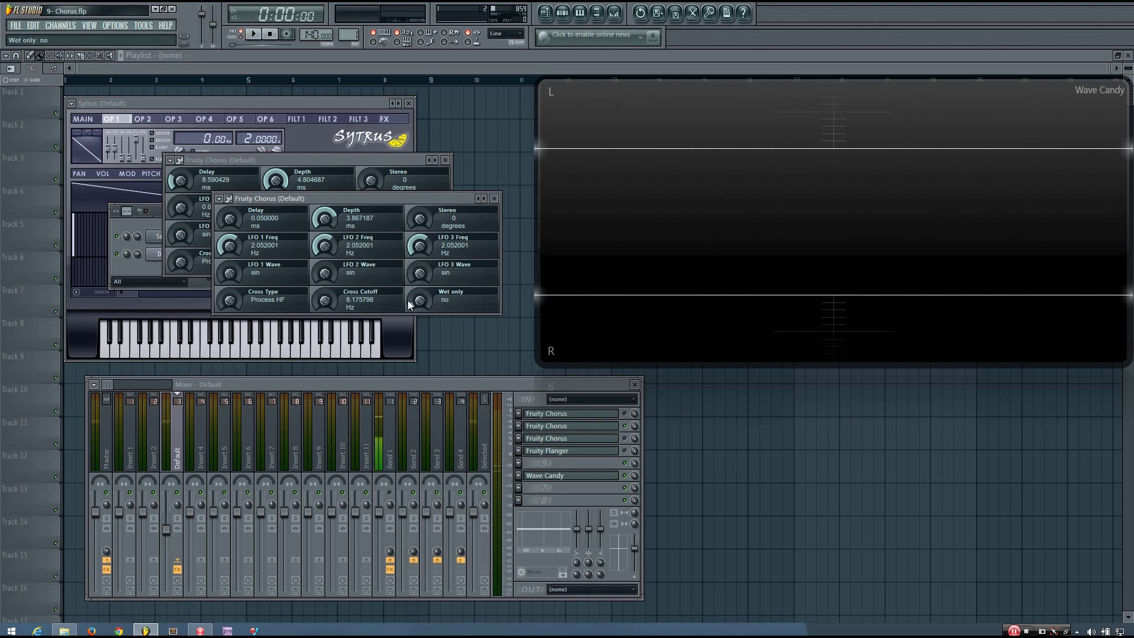
key(z)
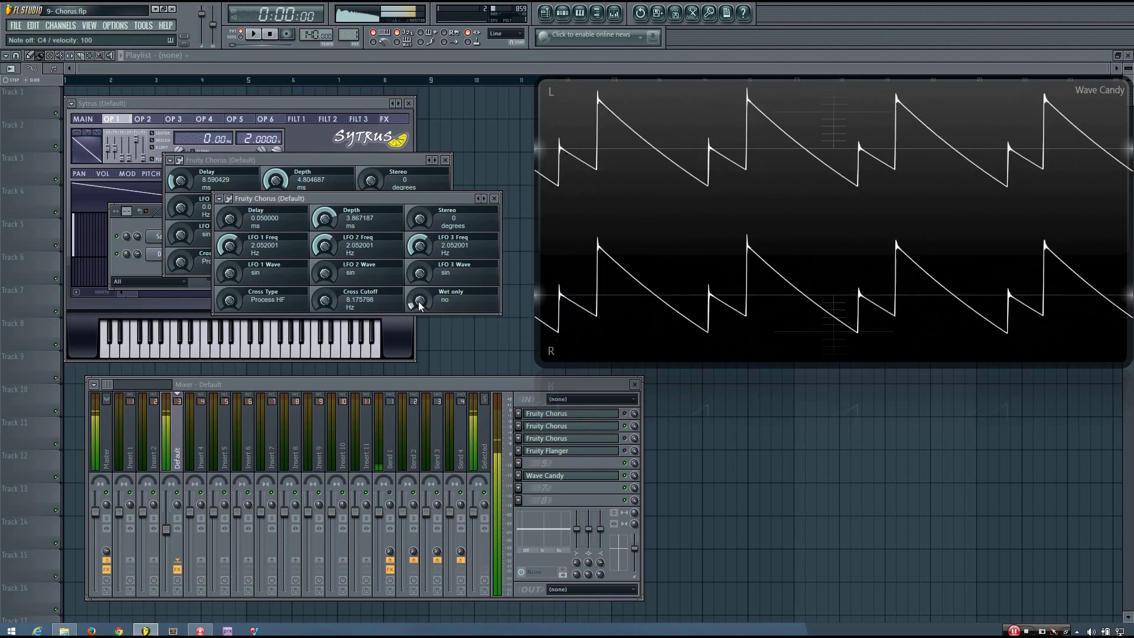
click(418, 301)
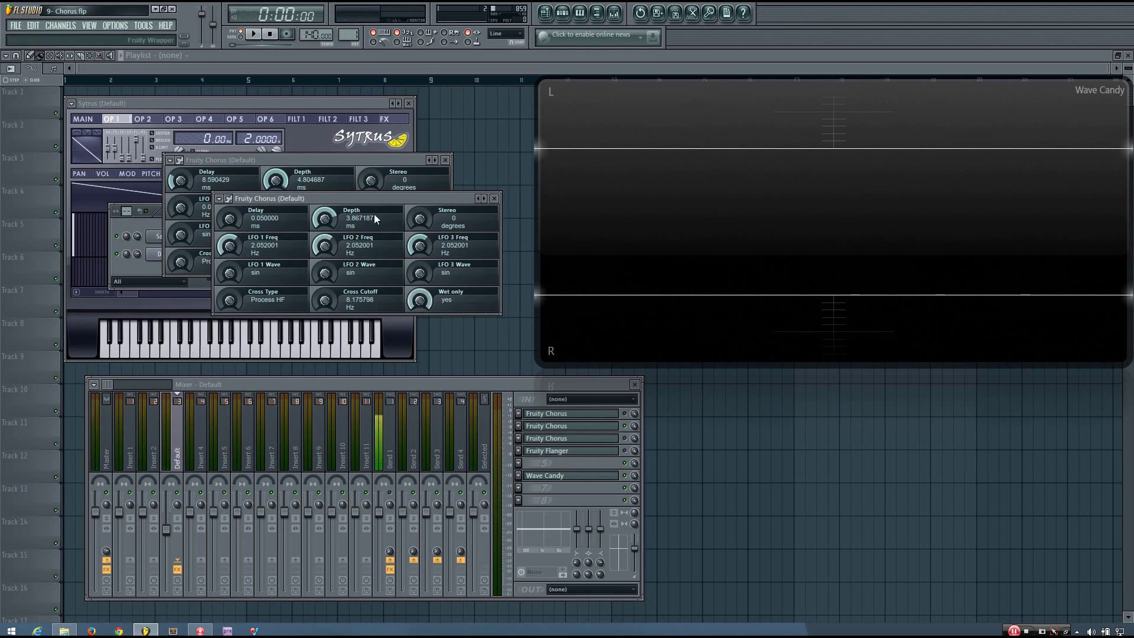
- Set the LFO 1, 2 and 3 frequencies to 3.73, 0.37 and 4.43 Hz
drag(343, 198, 350, 218)
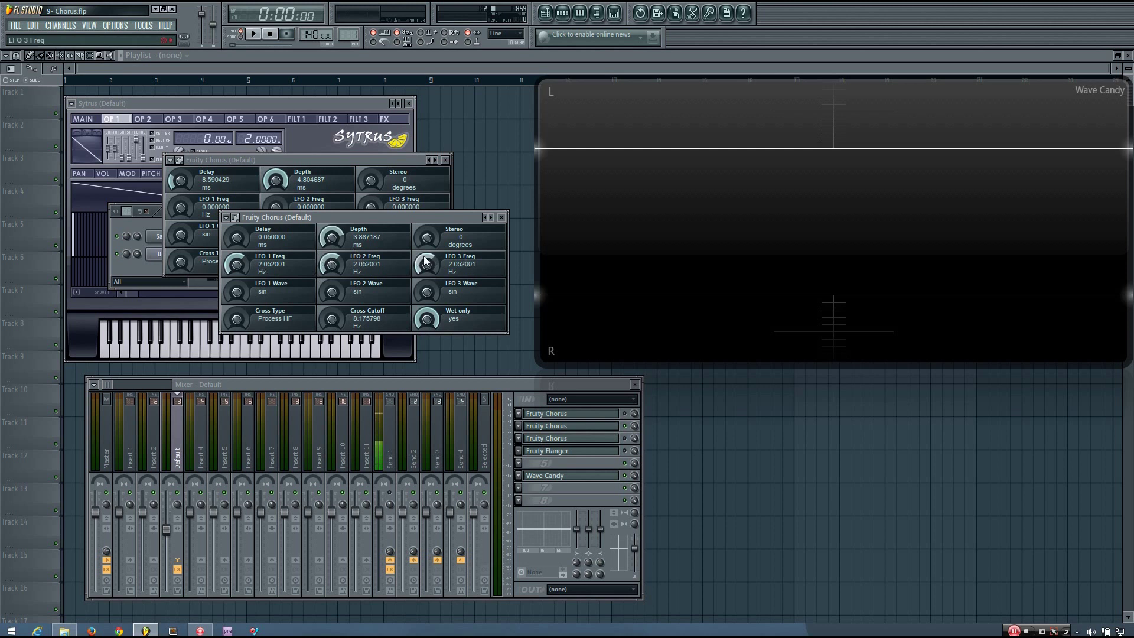
drag(456, 213, 448, 213)
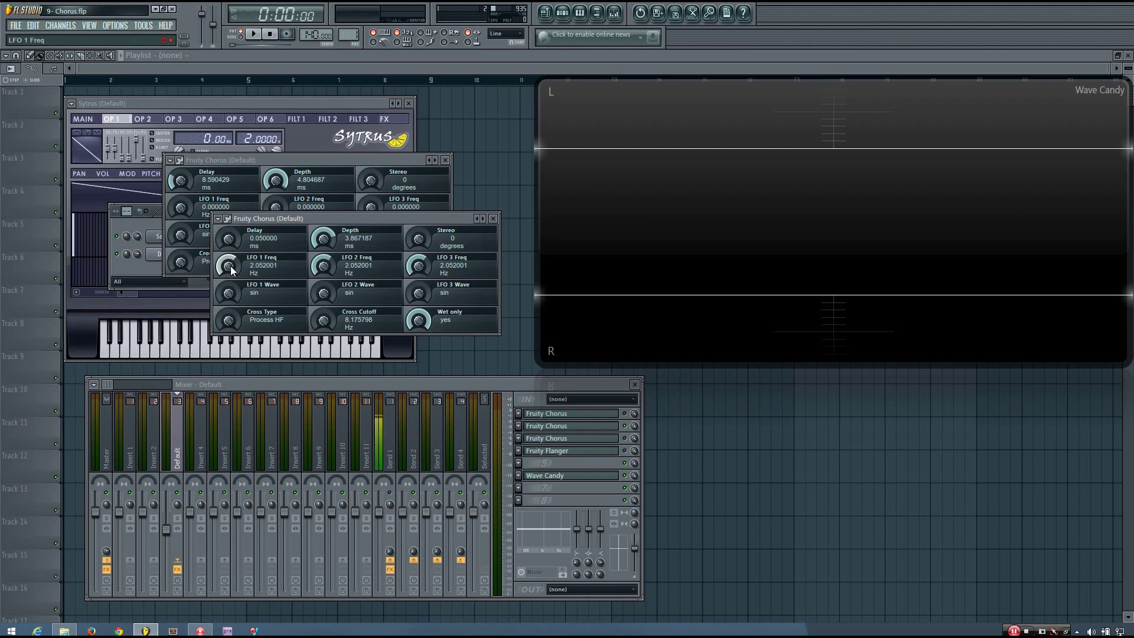
key(z)
drag(231, 266, 230, 246)
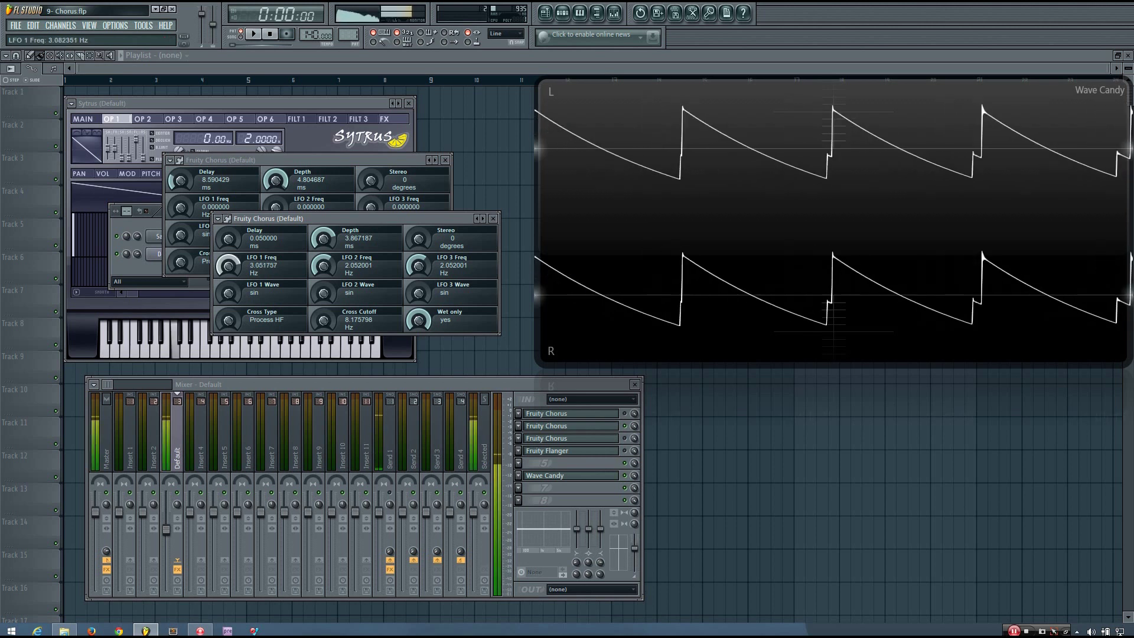
drag(324, 266, 324, 286)
drag(419, 266, 419, 248)
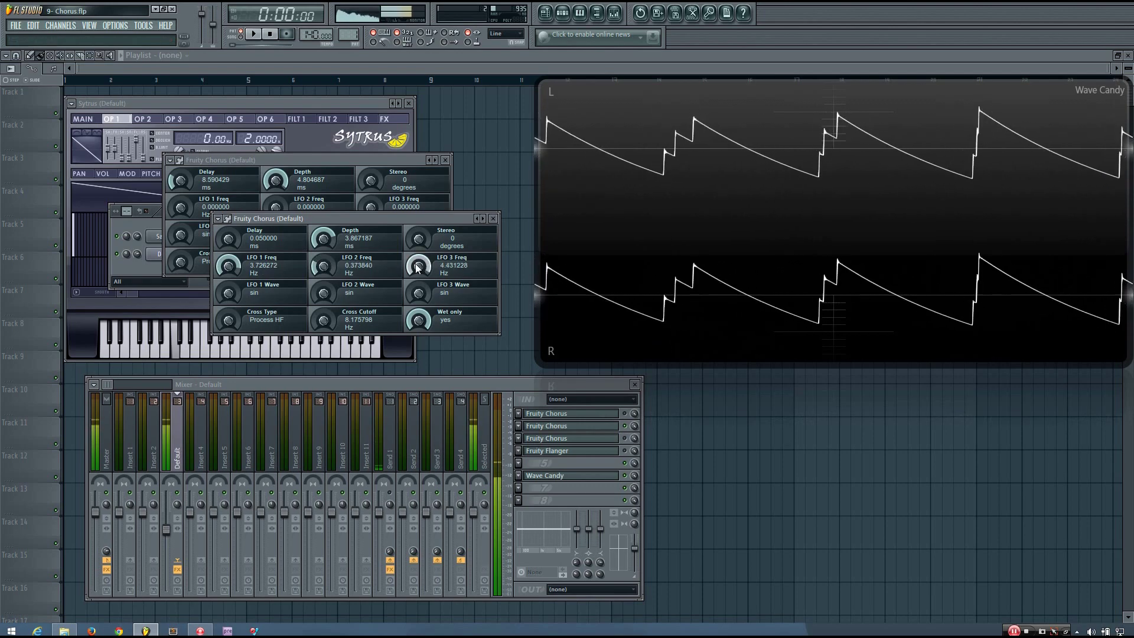
- Lower Depth to 1.72 ms, raise Delay to 14.79 ms and set Stereo to 54 degrees
drag(324, 238, 323, 253)
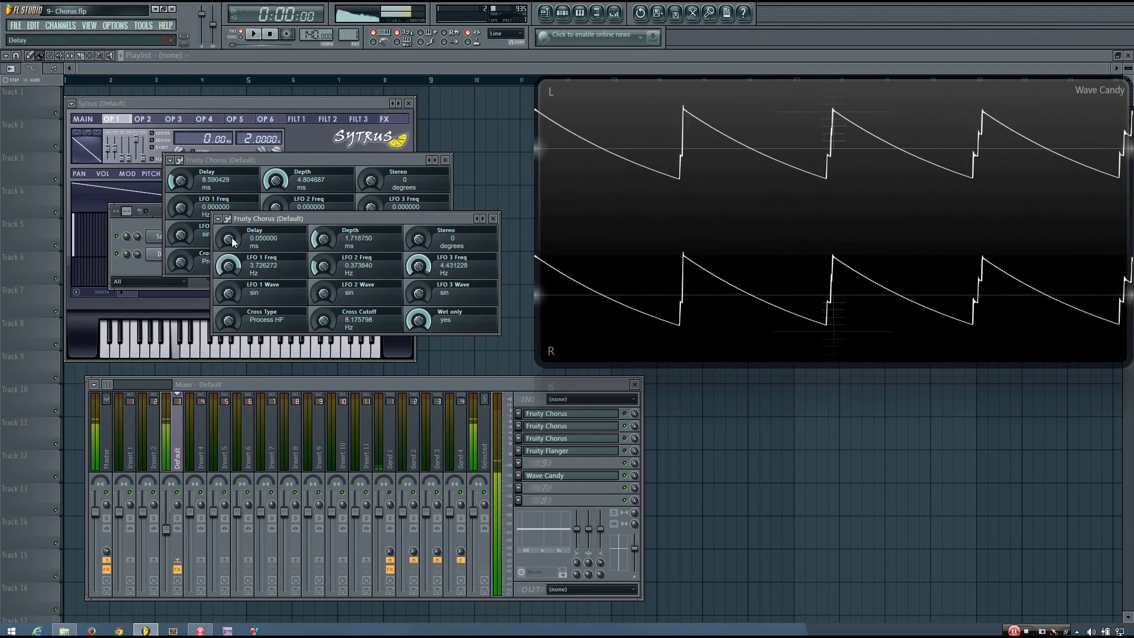
drag(229, 238, 229, 213)
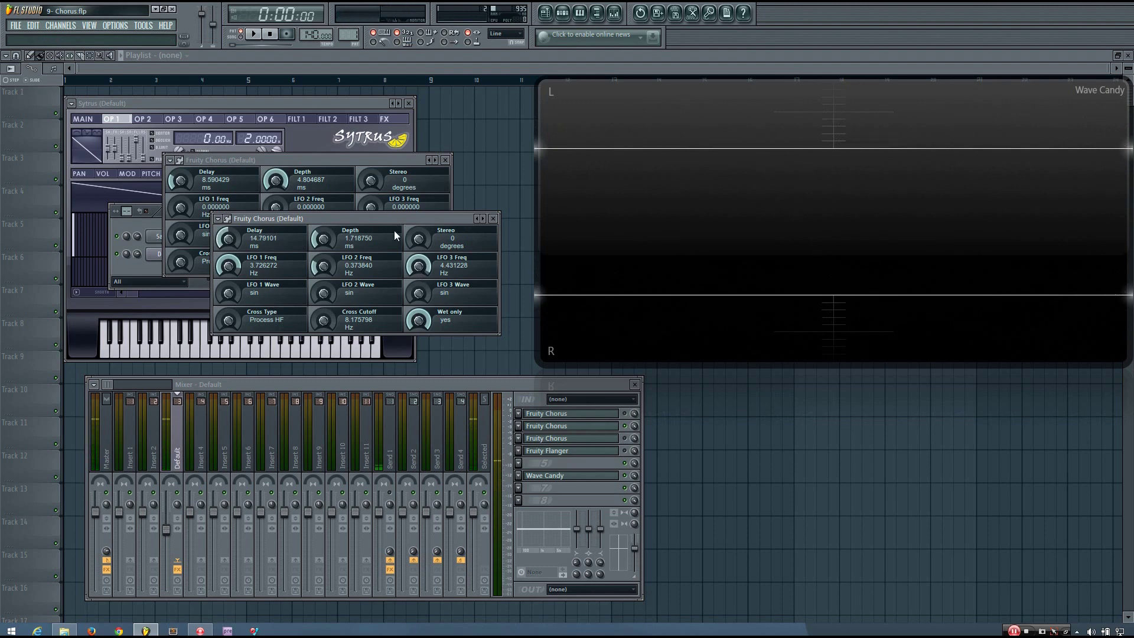
mouse_move(418, 237)
mouse_down()
mouse_move(418, 226)
mouse_move(417, 235)
mouse_up()
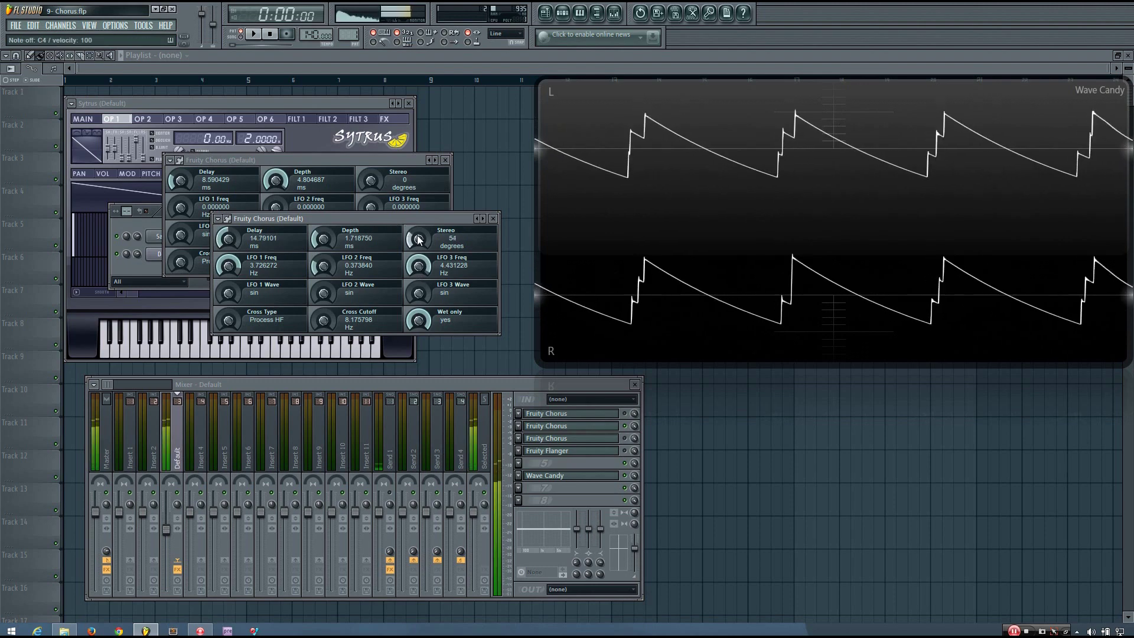
key(z)
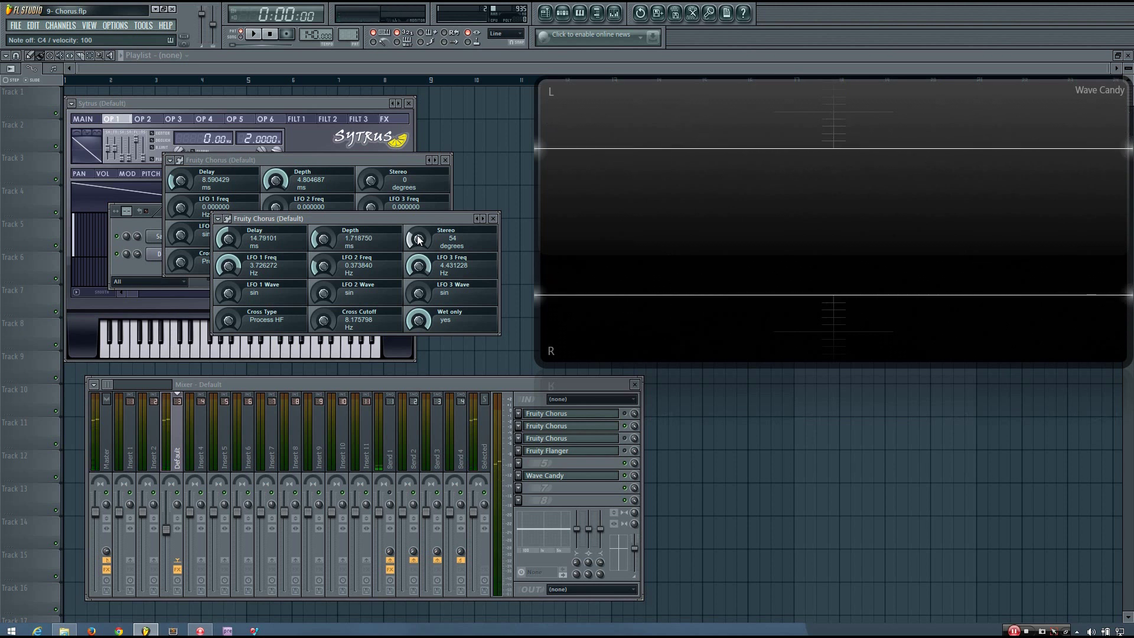
drag(363, 218, 396, 127)
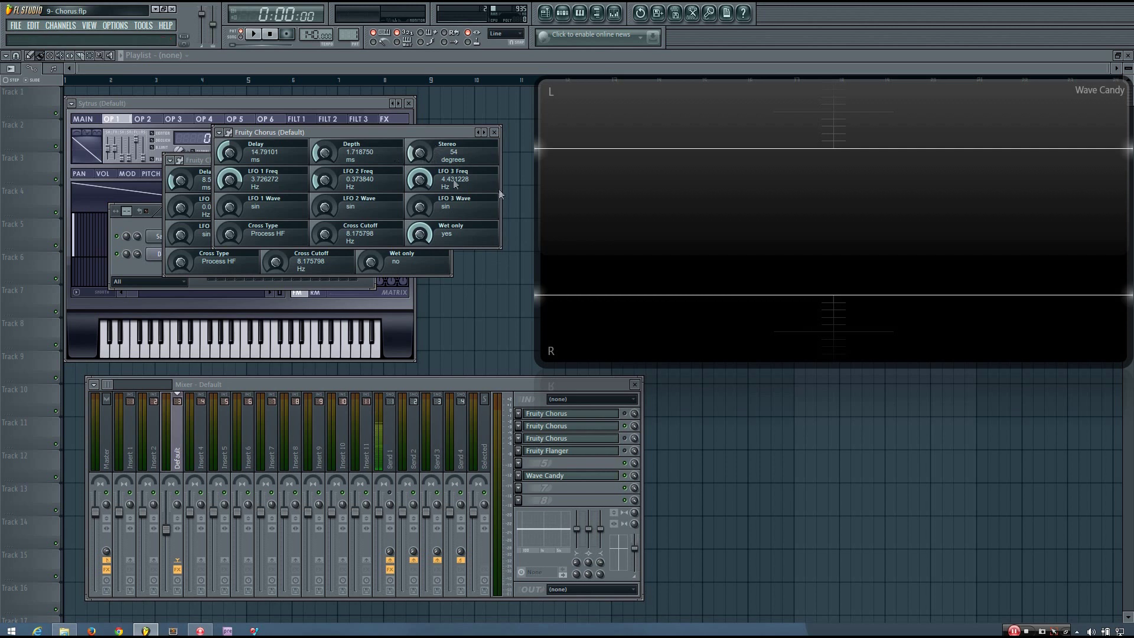
drag(414, 133, 406, 216)
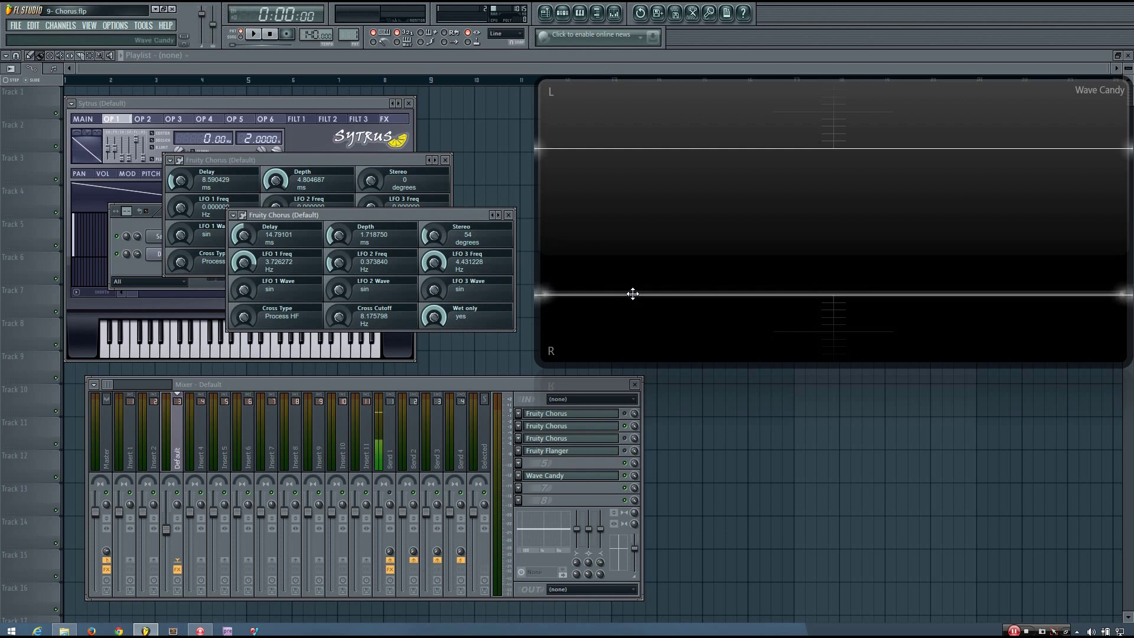
drag(419, 214, 420, 188)
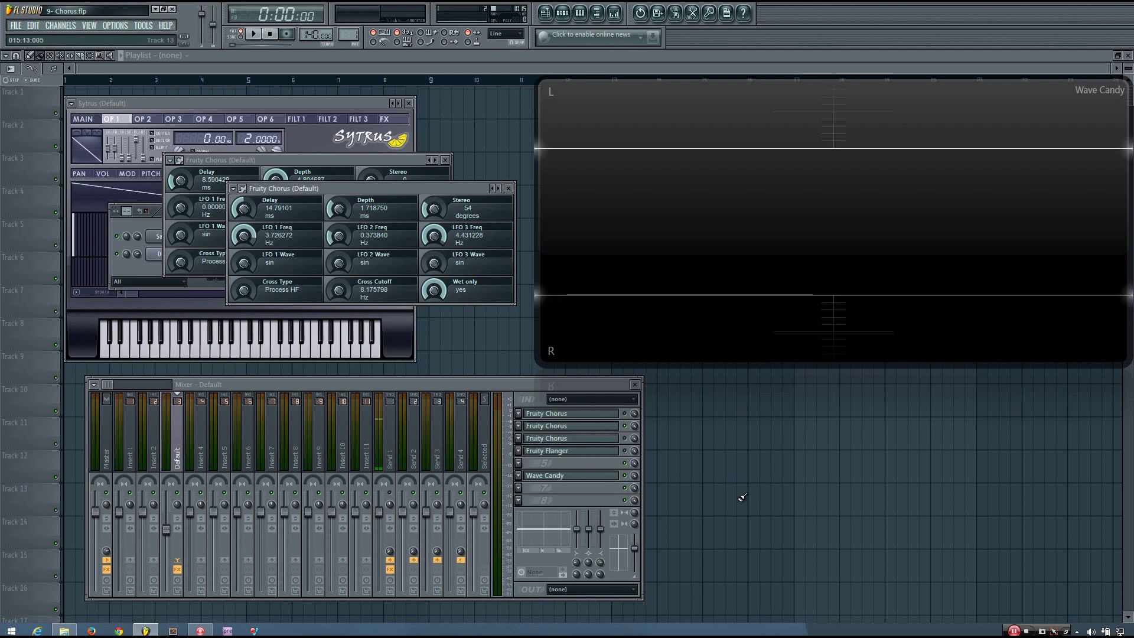
key(z)
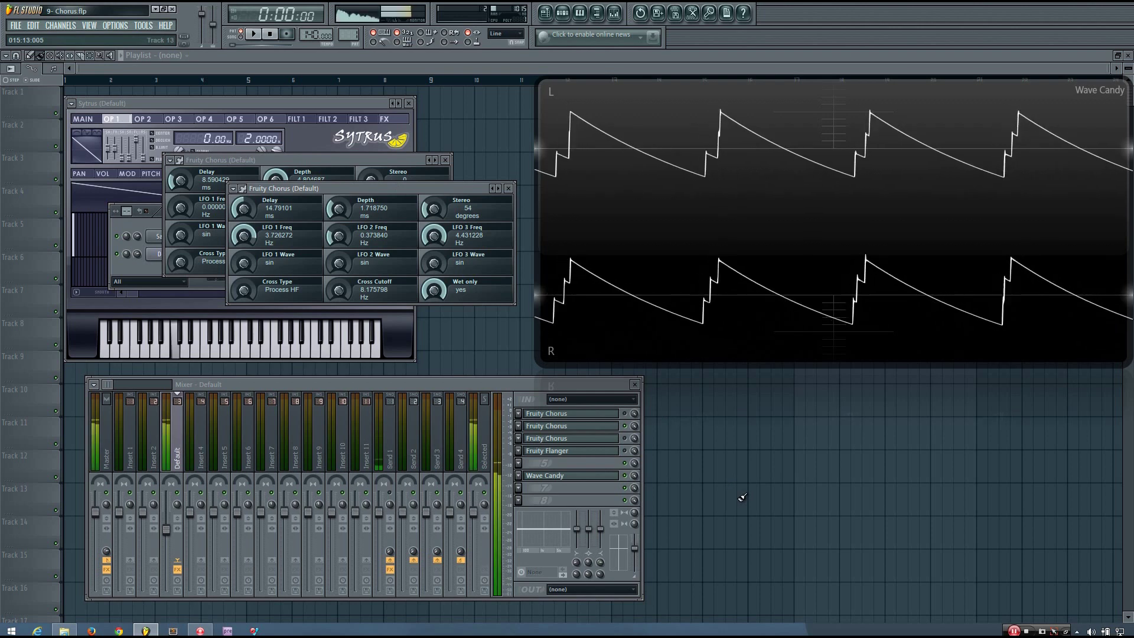